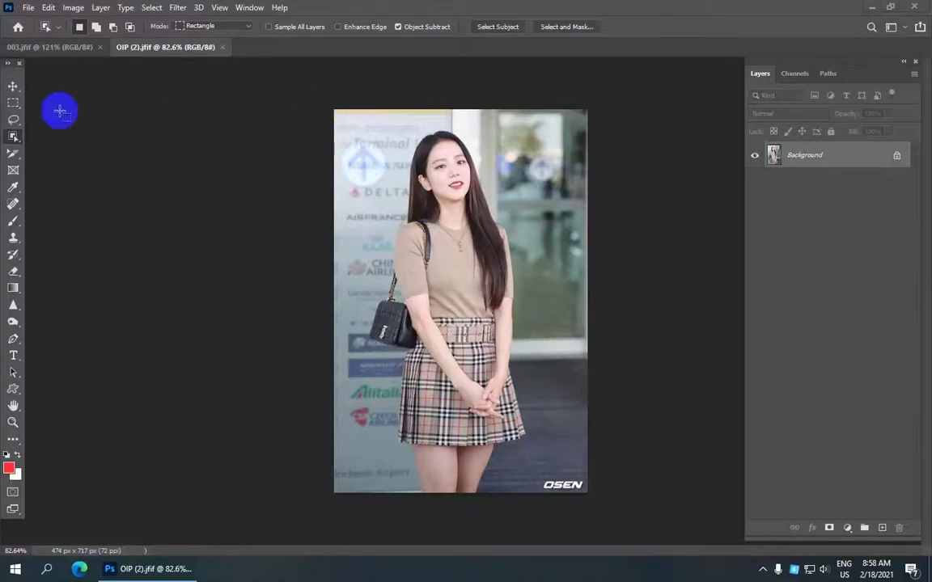
Switch to the Object Selection Tool, try a first region around the woman, then clear it
{"action": "right_click", "coordinate": [13, 137]}
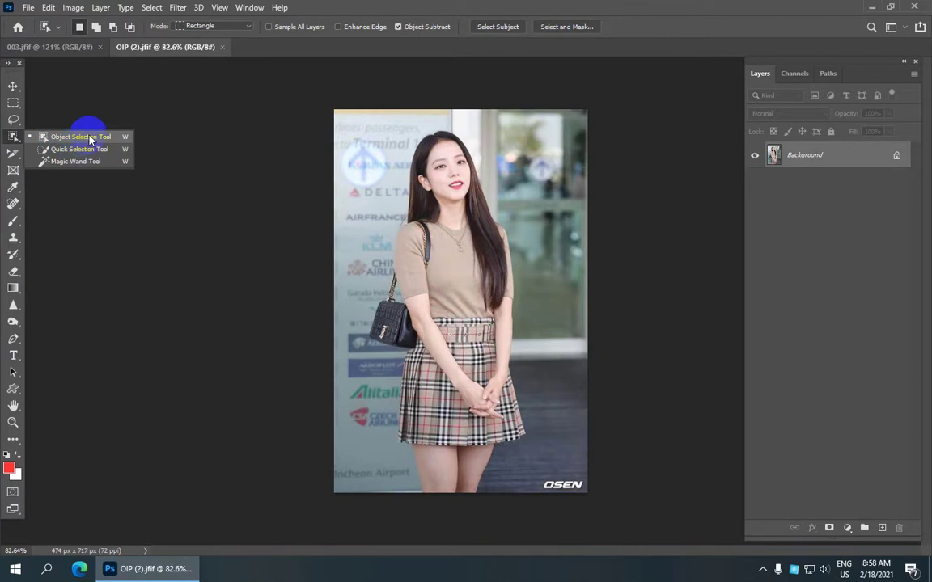
{"action": "left_click", "coordinate": [90, 139]}
{"action": "scroll", "coordinate": [356, 121], "scroll_direction": "down", "scroll_amount": 2}
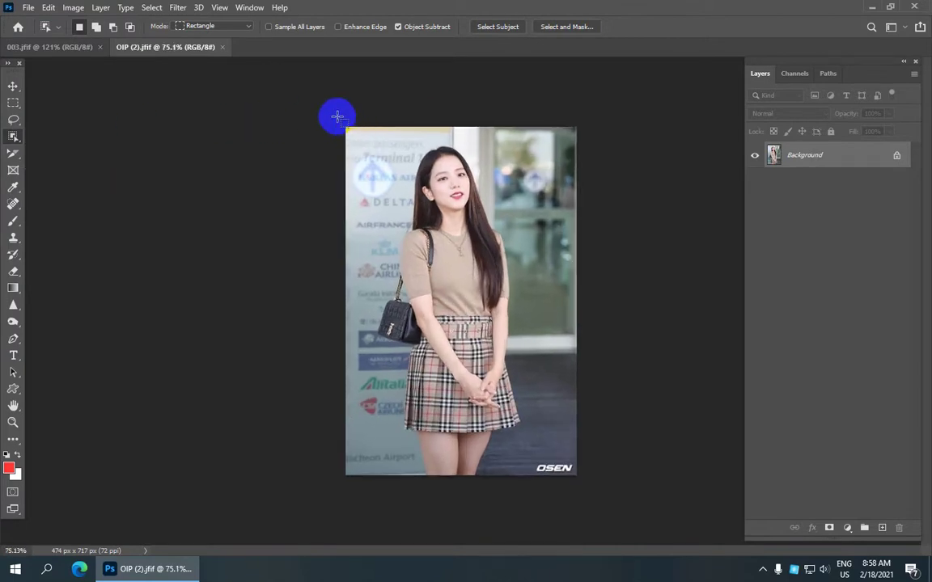
{"action": "left_click_drag", "start_coordinate": [346, 121], "coordinate": [596, 475]}
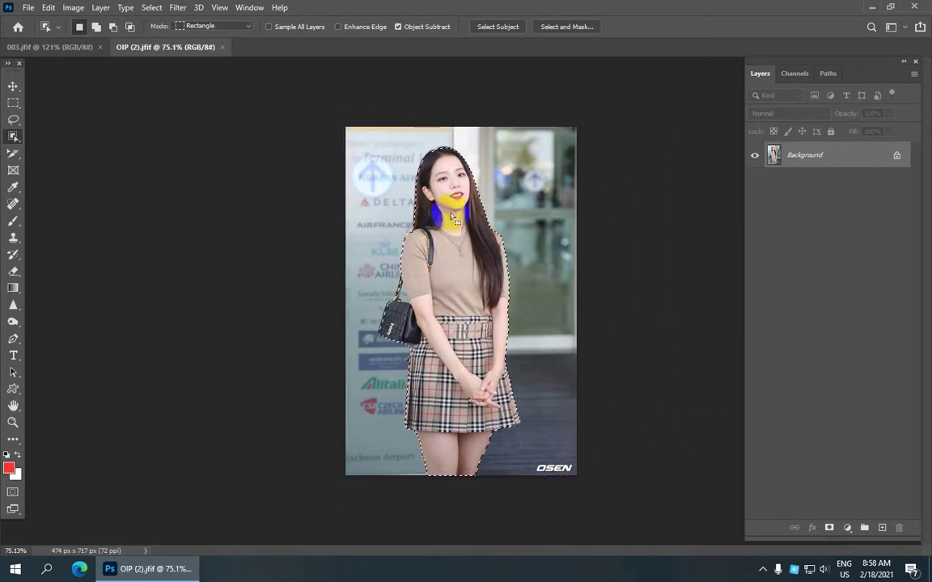
{"action": "scroll", "coordinate": [454, 212], "scroll_direction": "up", "scroll_amount": 2}
{"action": "scroll", "coordinate": [455, 212], "scroll_direction": "up", "scroll_amount": 1}
{"action": "scroll", "coordinate": [380, 194], "scroll_direction": "down", "scroll_amount": 2}
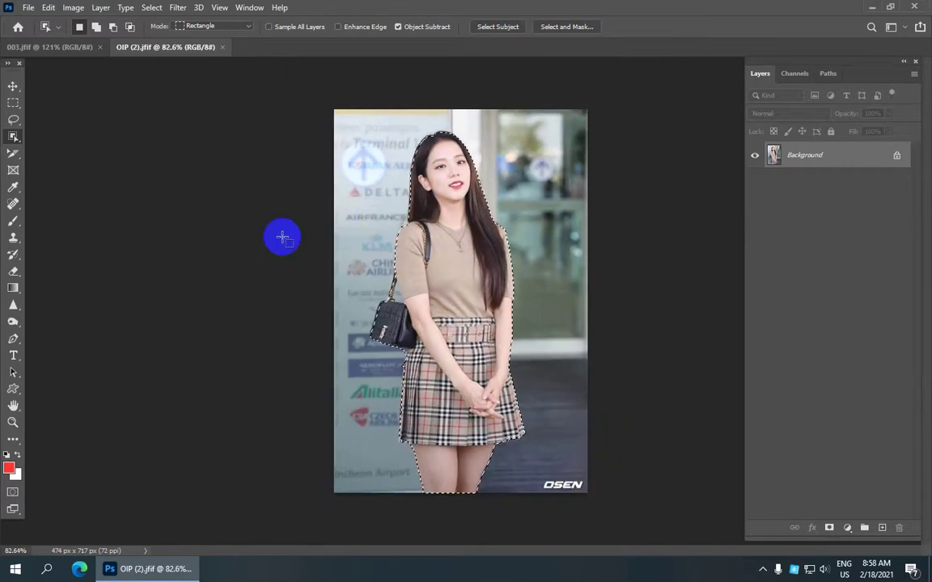
{"action": "left_click", "coordinate": [226, 200]}
{"action": "scroll", "coordinate": [392, 138], "scroll_direction": "up", "scroll_amount": 2}
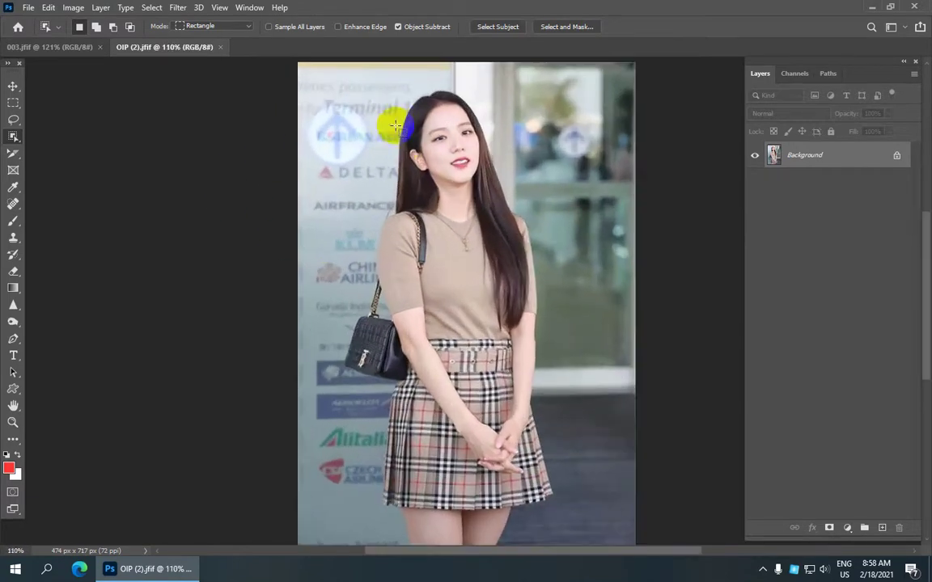
Test a head-area selection, then drag over the whole photo to outline the woman
{"action": "mouse_move", "coordinate": [387, 93]}
{"action": "left_mouse_down"}
{"action": "mouse_move", "coordinate": [495, 174]}
{"action": "mouse_move", "coordinate": [500, 198]}
{"action": "left_mouse_up"}
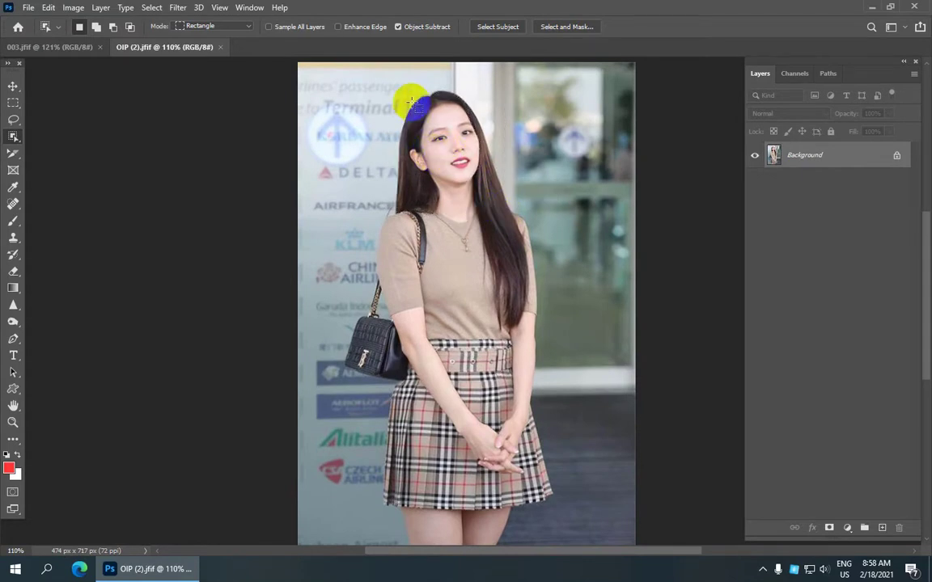
{"action": "left_click_drag", "start_coordinate": [402, 93], "coordinate": [487, 212]}
{"action": "scroll", "coordinate": [447, 118], "scroll_direction": "down", "scroll_amount": 2}
{"action": "scroll", "coordinate": [446, 118], "scroll_direction": "down", "scroll_amount": 1}
{"action": "scroll", "coordinate": [453, 162], "scroll_direction": "down", "scroll_amount": 1}
{"action": "scroll", "coordinate": [456, 178], "scroll_direction": "up", "scroll_amount": 1}
{"action": "key", "text": "ctrl+d"}
{"action": "scroll", "coordinate": [453, 202], "scroll_direction": "down", "scroll_amount": 1}
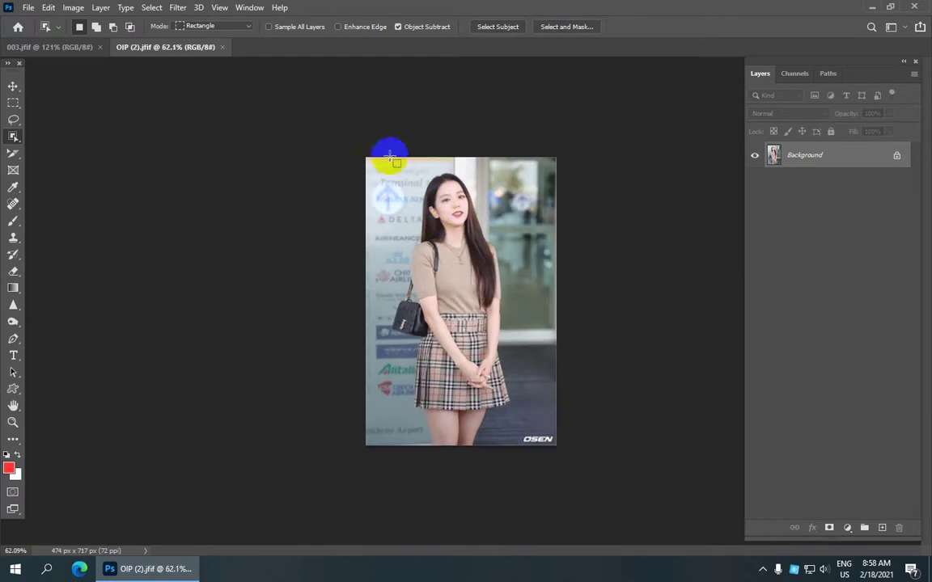
{"action": "scroll", "coordinate": [368, 164], "scroll_direction": "up", "scroll_amount": 1}
{"action": "mouse_move", "coordinate": [348, 127]}
{"action": "left_mouse_down"}
{"action": "mouse_move", "coordinate": [564, 473]}
{"action": "mouse_move", "coordinate": [587, 479]}
{"action": "left_mouse_up"}
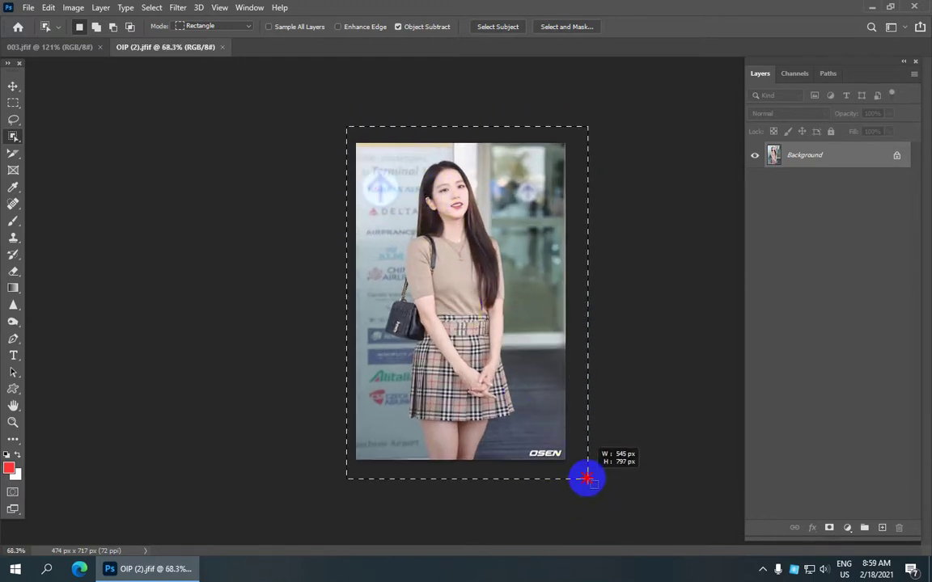
{"action": "left_click_drag", "start_coordinate": [588, 479], "coordinate": [587, 479]}
{"action": "scroll", "coordinate": [372, 267], "scroll_direction": "up", "scroll_amount": 1}
{"action": "scroll", "coordinate": [361, 251], "scroll_direction": "up", "scroll_amount": 1}
{"action": "scroll", "coordinate": [362, 251], "scroll_direction": "down", "scroll_amount": 1}
{"action": "scroll", "coordinate": [412, 281], "scroll_direction": "down", "scroll_amount": 1}
{"action": "scroll", "coordinate": [396, 235], "scroll_direction": "up", "scroll_amount": 2}
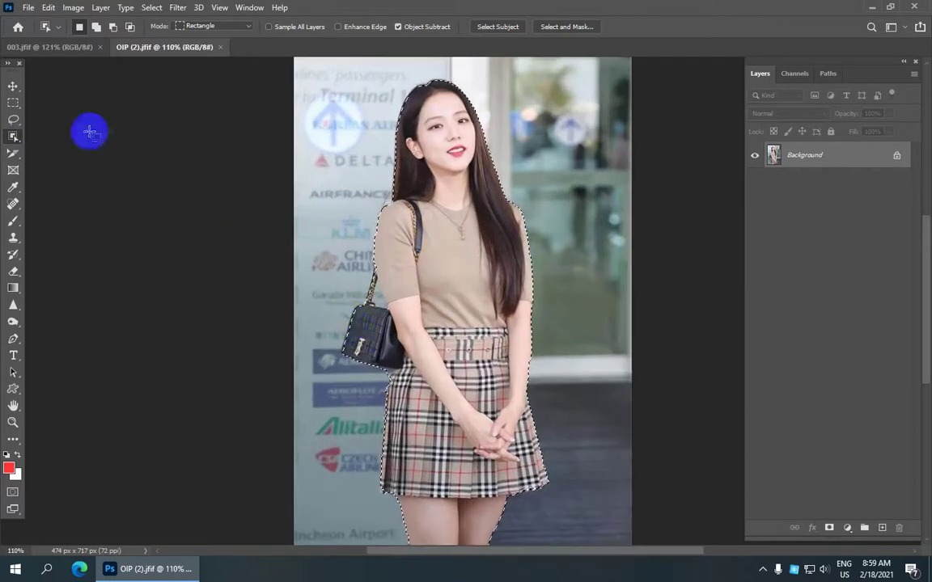
{"action": "left_click", "coordinate": [13, 138]}
Switch to the Quick Selection Tool set to subtract from the selection
{"action": "right_click", "coordinate": [13, 137]}
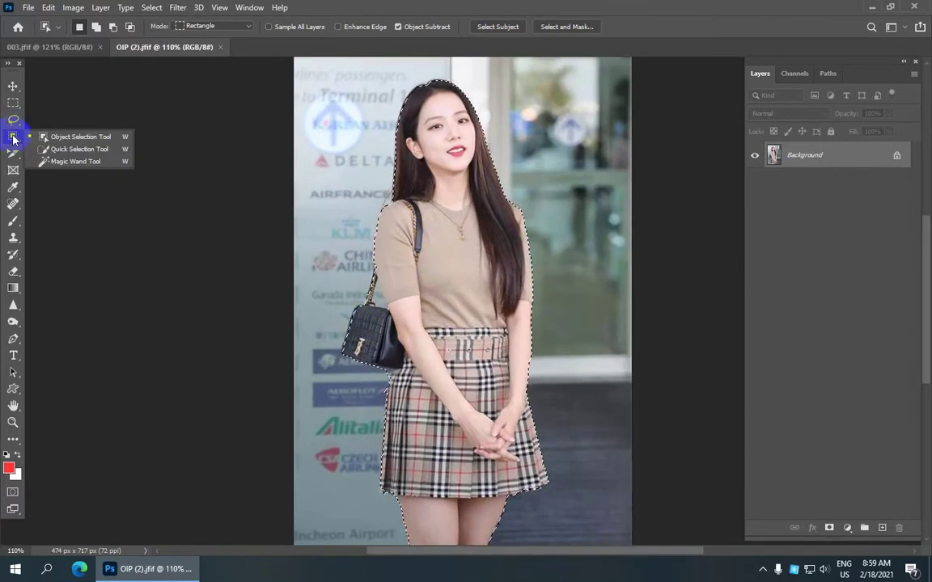
{"action": "left_click", "coordinate": [79, 150]}
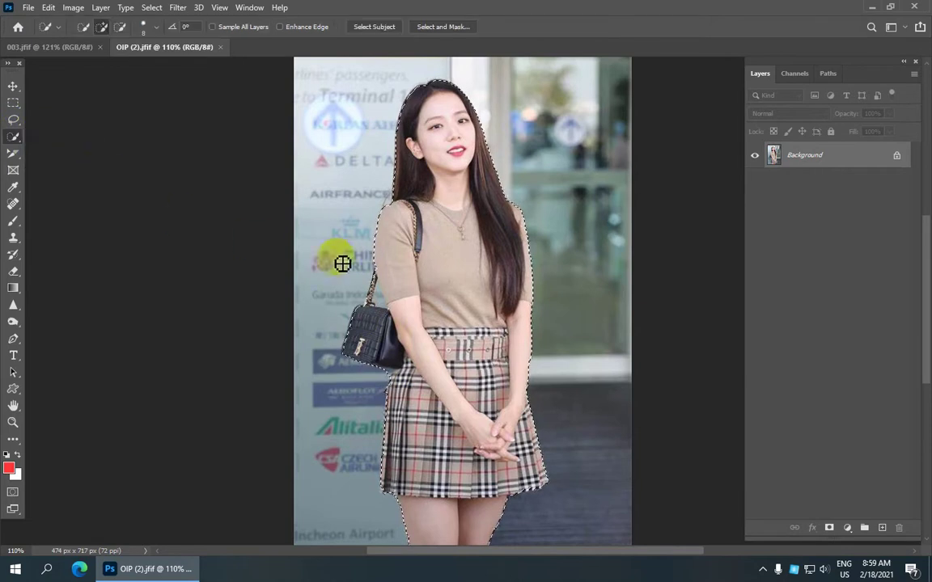
{"action": "scroll", "coordinate": [348, 300], "scroll_direction": "up", "scroll_amount": 3}
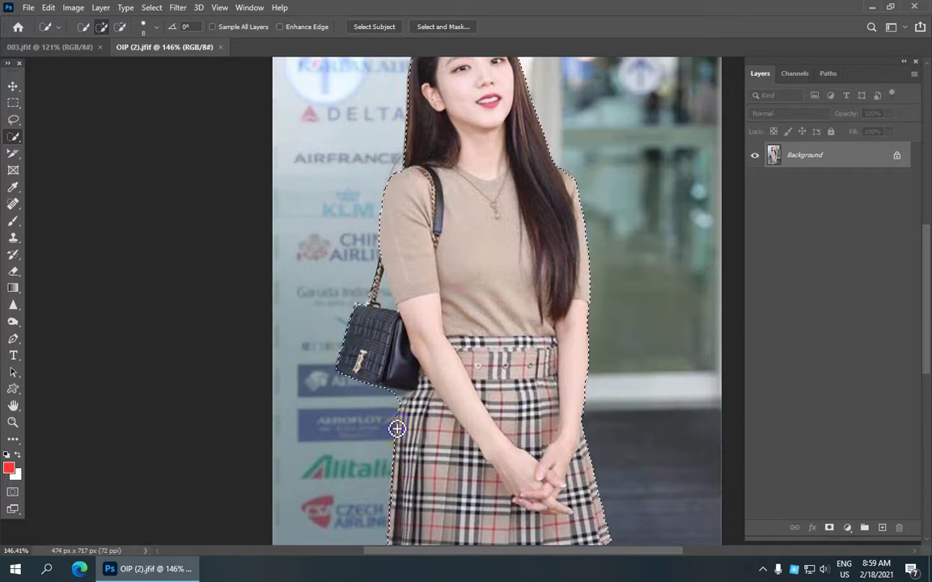
{"action": "key", "text": "alt"}
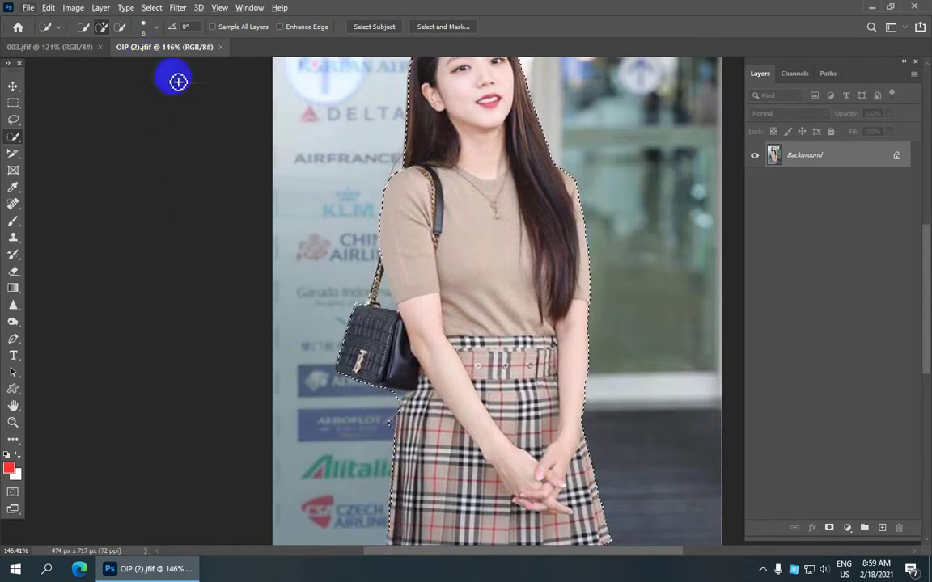
{"action": "left_click", "coordinate": [103, 28]}
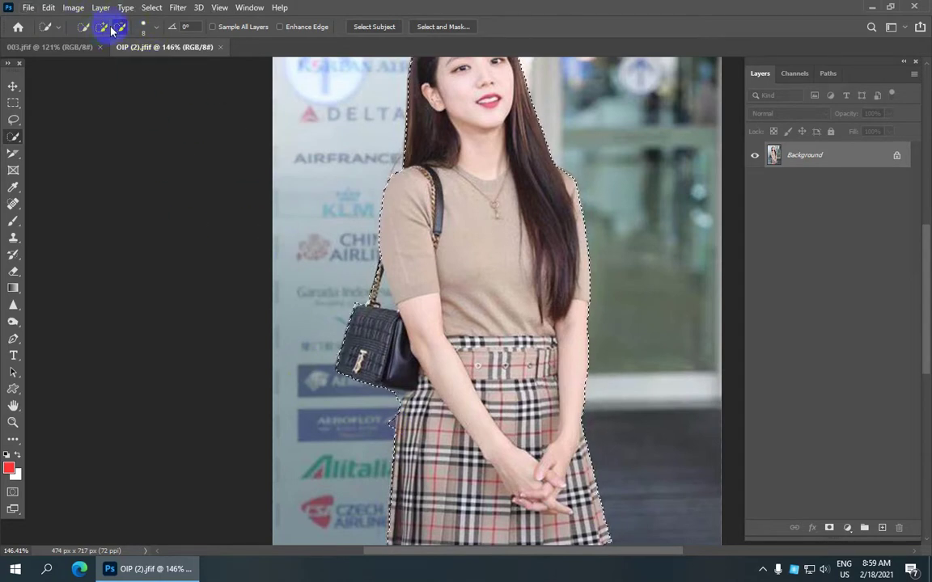
{"action": "left_click", "coordinate": [103, 27]}
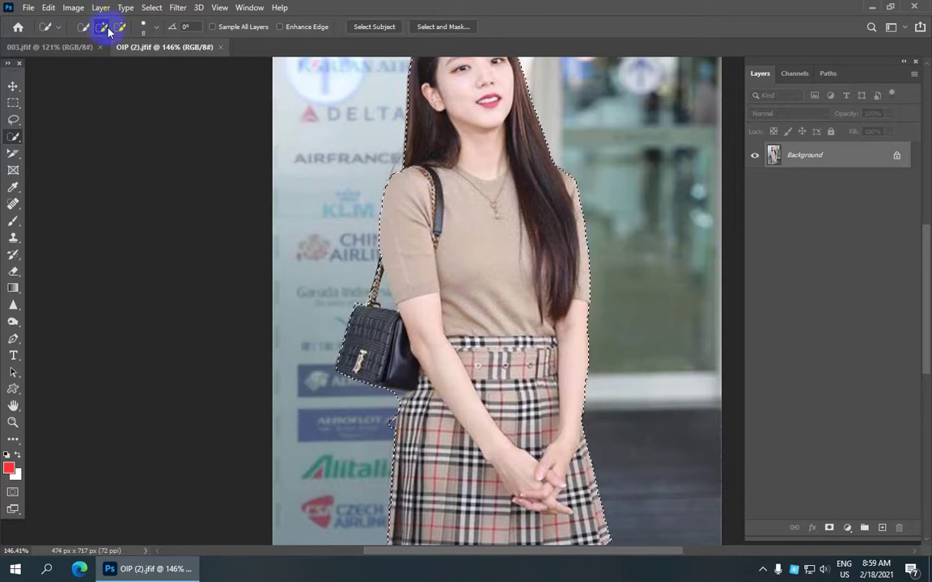
{"action": "left_click", "coordinate": [120, 27]}
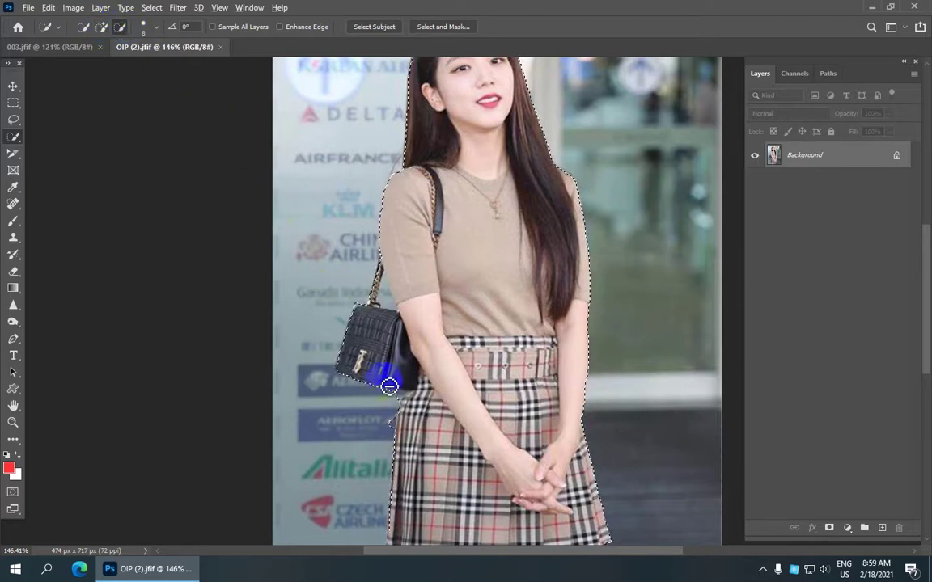
Trim background from below the bag and fix the selection edge at the skirt hem
{"action": "mouse_move", "coordinate": [389, 396]}
{"action": "left_mouse_down"}
{"action": "mouse_move", "coordinate": [390, 404]}
{"action": "mouse_move", "coordinate": [372, 398]}
{"action": "left_mouse_up"}
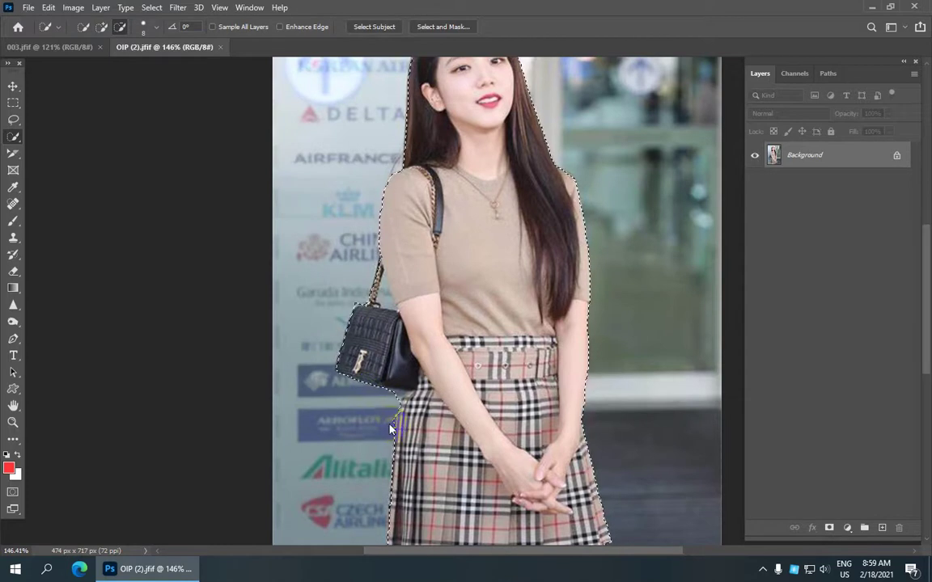
{"action": "mouse_move", "coordinate": [401, 390]}
{"action": "left_mouse_down"}
{"action": "mouse_move", "coordinate": [402, 406]}
{"action": "mouse_move", "coordinate": [414, 406]}
{"action": "mouse_move", "coordinate": [396, 429]}
{"action": "left_mouse_up"}
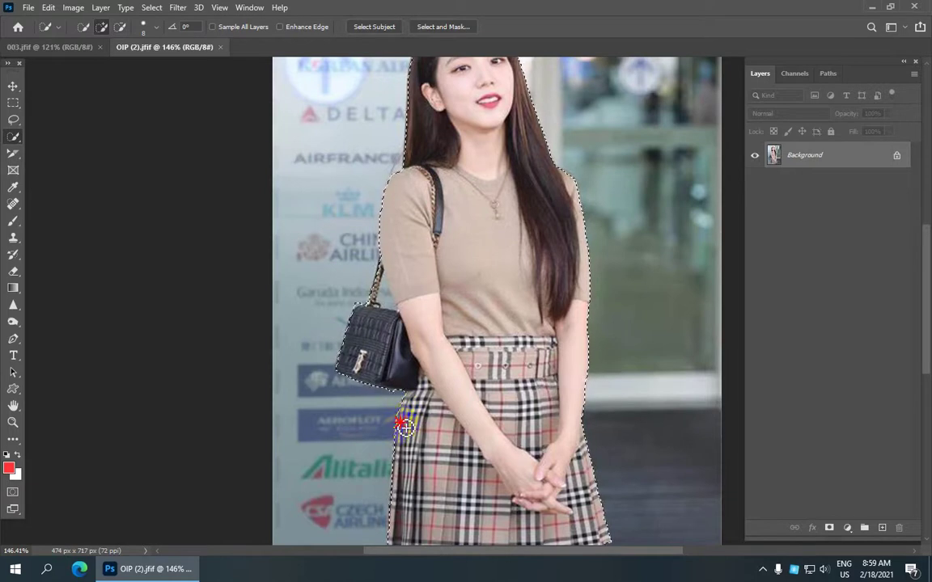
{"action": "scroll", "coordinate": [368, 317], "scroll_direction": "up", "scroll_amount": 4}
{"action": "scroll", "coordinate": [390, 267], "scroll_direction": "down", "scroll_amount": 3}
{"action": "scroll", "coordinate": [396, 340], "scroll_direction": "down", "scroll_amount": 3}
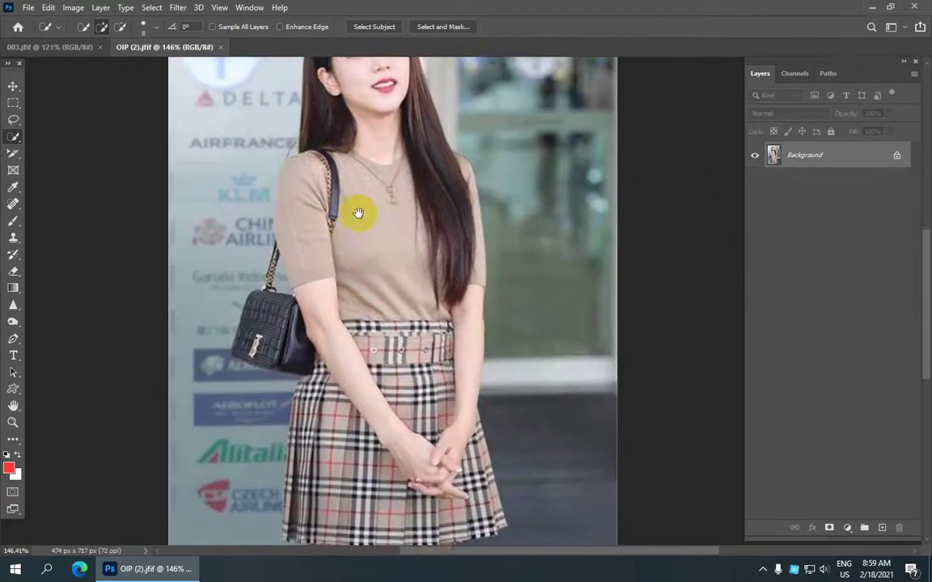
{"action": "scroll", "coordinate": [421, 275], "scroll_direction": "down", "scroll_amount": 3}
{"action": "left_click_drag", "start_coordinate": [489, 374], "coordinate": [480, 384]}
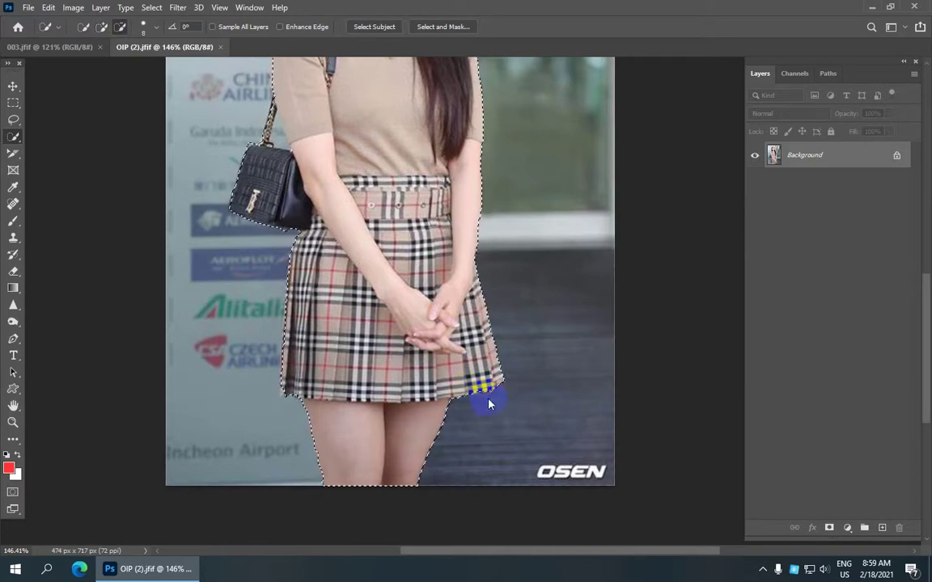
{"action": "left_click", "coordinate": [504, 394]}
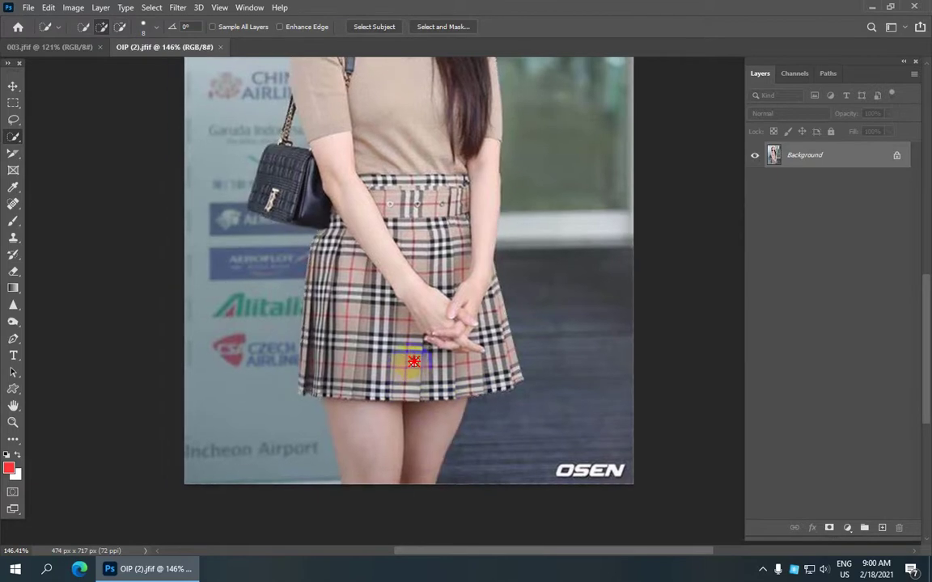
{"action": "scroll", "coordinate": [391, 372], "scroll_direction": "up", "scroll_amount": 2}
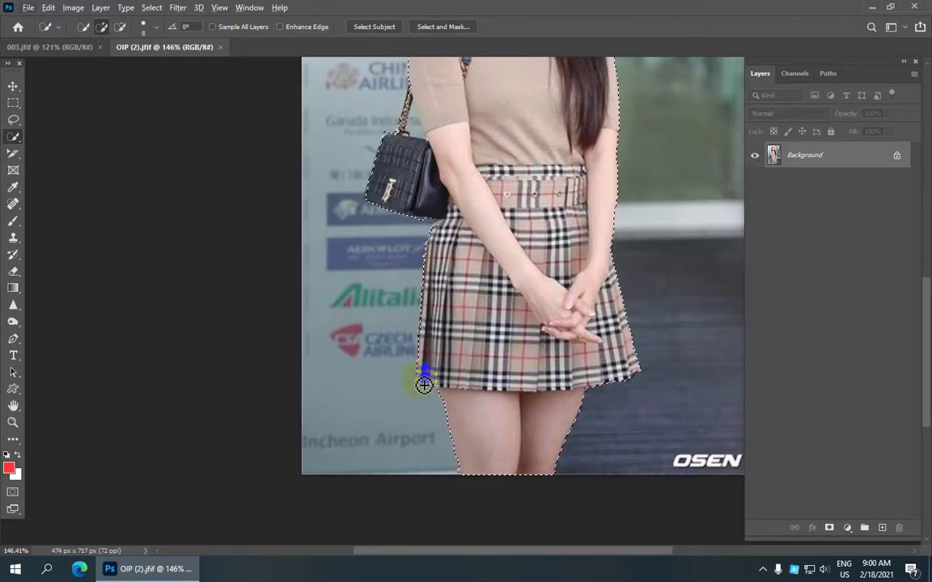
{"action": "scroll", "coordinate": [424, 380], "scroll_direction": "down", "scroll_amount": 2}
{"action": "scroll", "coordinate": [400, 172], "scroll_direction": "up", "scroll_amount": 1}
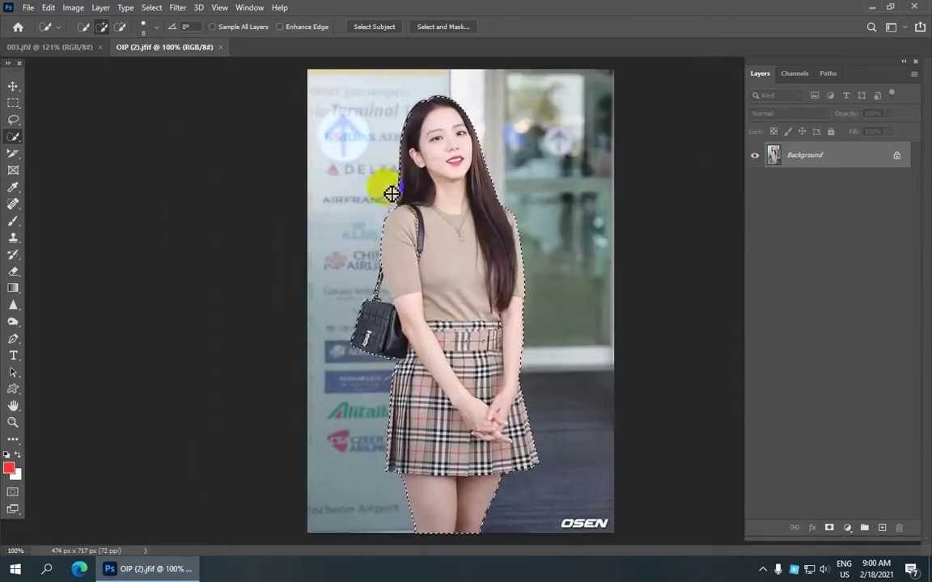
{"action": "scroll", "coordinate": [380, 267], "scroll_direction": "up", "scroll_amount": 1}
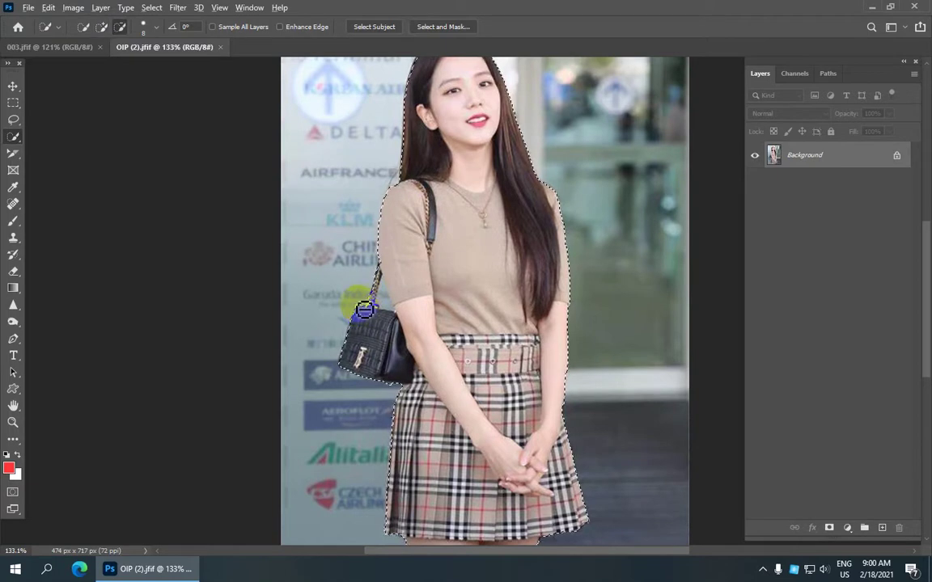
{"action": "left_click", "coordinate": [151, 8]}
{"action": "mouse_move", "coordinate": [198, 233]}
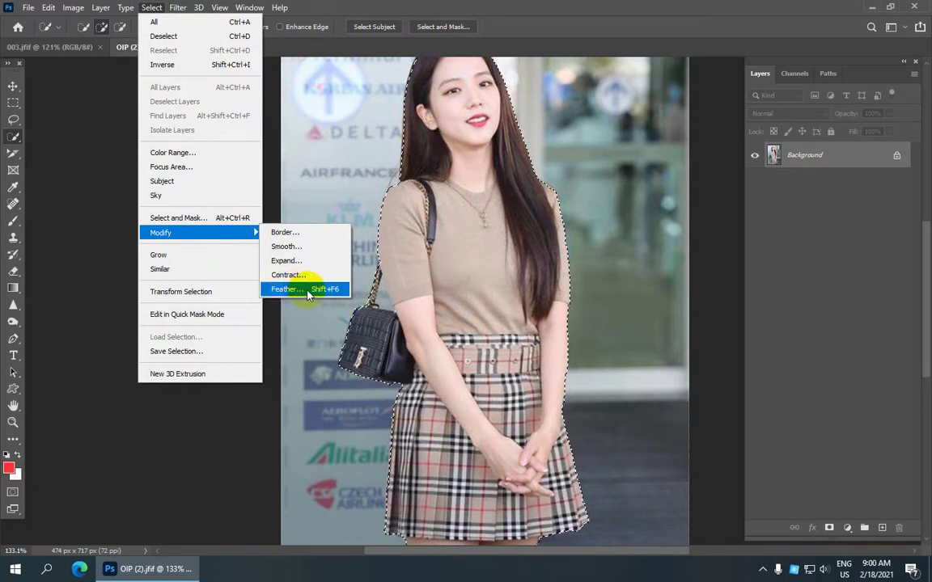
Feather the woman's selection by 1 px and copy her to a new layer via Layer Via Copy
{"action": "left_click", "coordinate": [307, 290]}
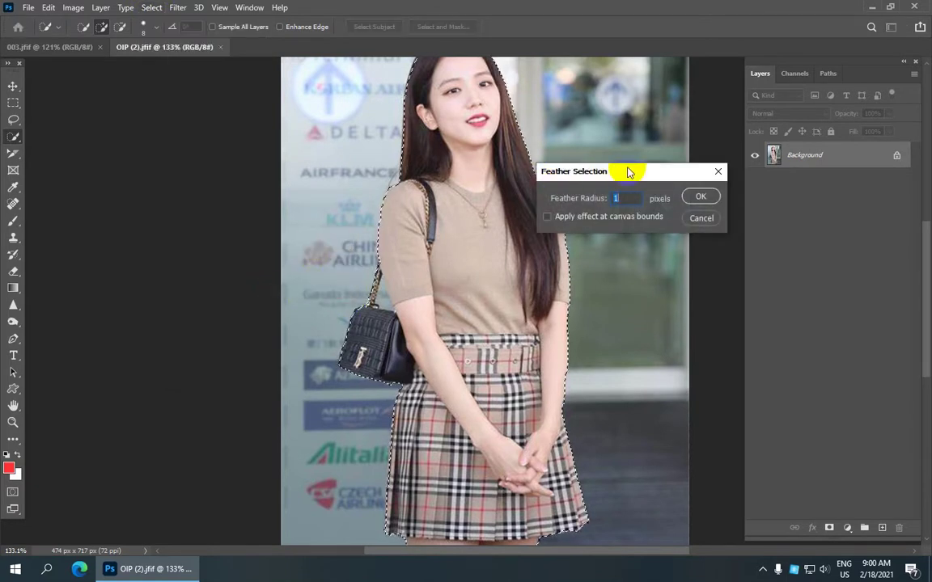
{"action": "left_click_drag", "start_coordinate": [626, 167], "coordinate": [631, 171]}
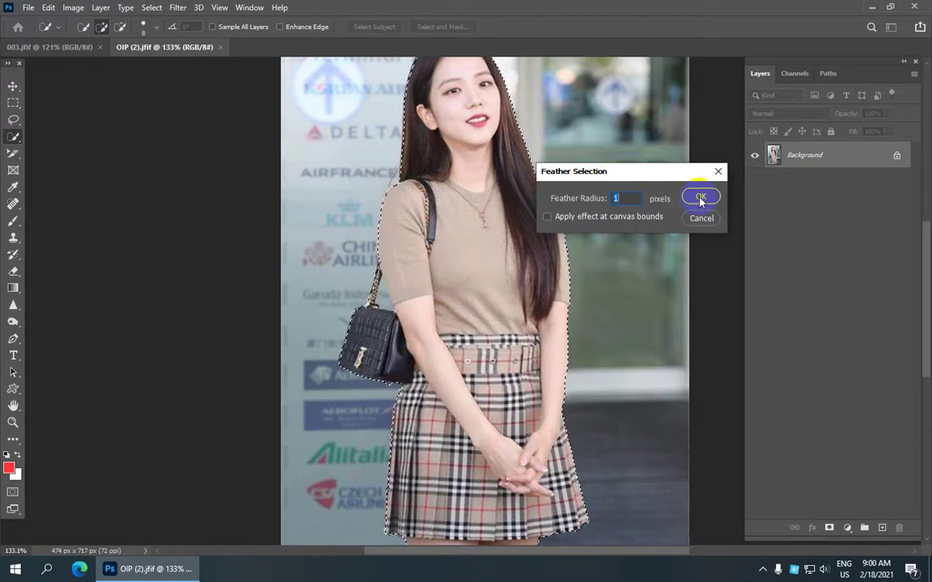
{"action": "left_click", "coordinate": [705, 200]}
{"action": "scroll", "coordinate": [436, 182], "scroll_direction": "down", "scroll_amount": 1}
{"action": "scroll", "coordinate": [485, 174], "scroll_direction": "down", "scroll_amount": 1}
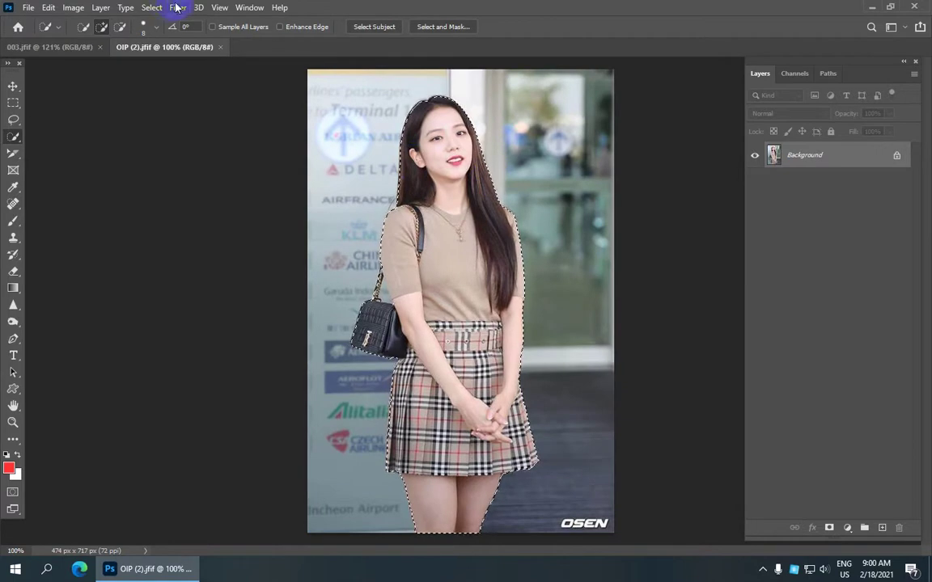
{"action": "left_click", "coordinate": [101, 7]}
{"action": "mouse_move", "coordinate": [132, 22]}
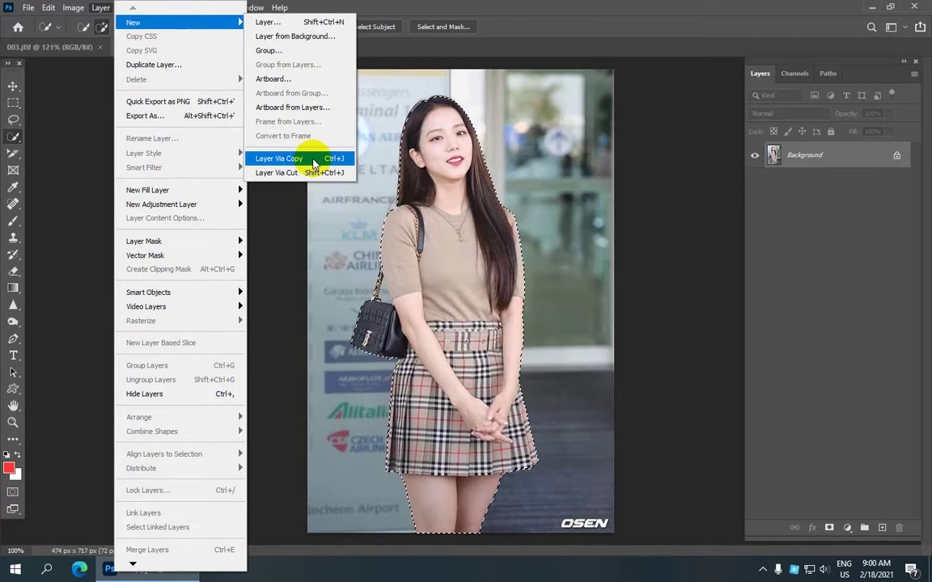
{"action": "left_click", "coordinate": [314, 163]}
{"action": "scroll", "coordinate": [566, 210], "scroll_direction": "down", "scroll_amount": 3}
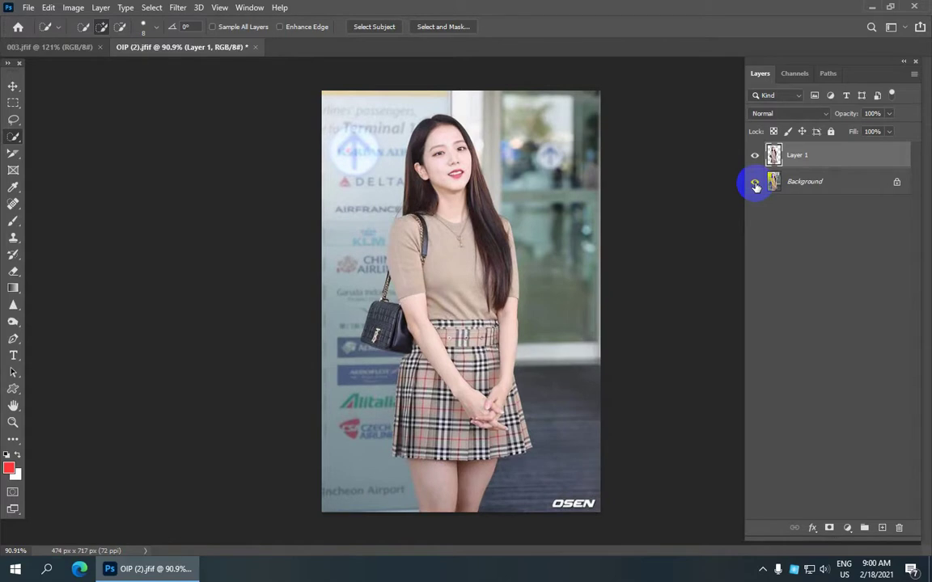
Hide the Background layer and Quick Select the leftover patch inside the bag strap
{"action": "left_click", "coordinate": [755, 182]}
{"action": "scroll", "coordinate": [420, 210], "scroll_direction": "up", "scroll_amount": 2}
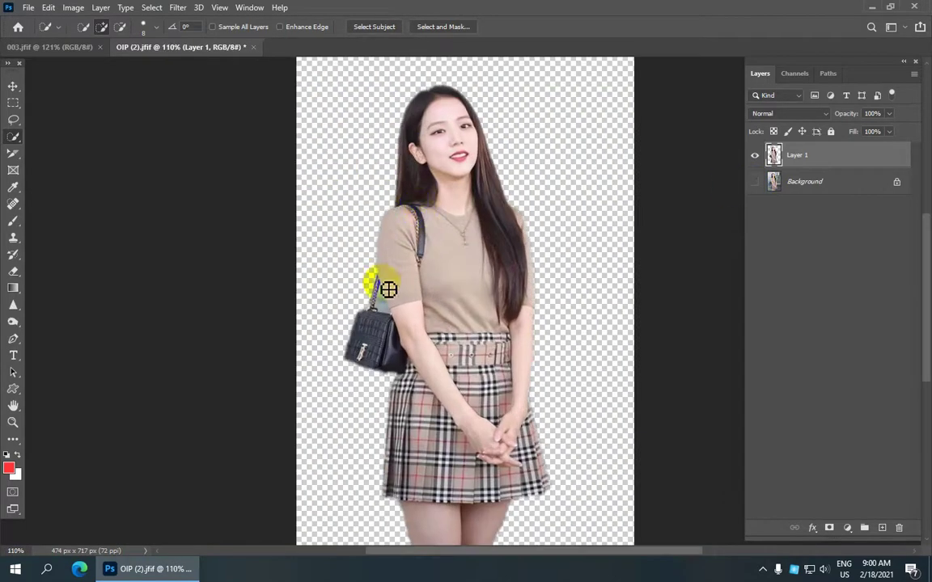
{"action": "scroll", "coordinate": [386, 314], "scroll_direction": "up", "scroll_amount": 1}
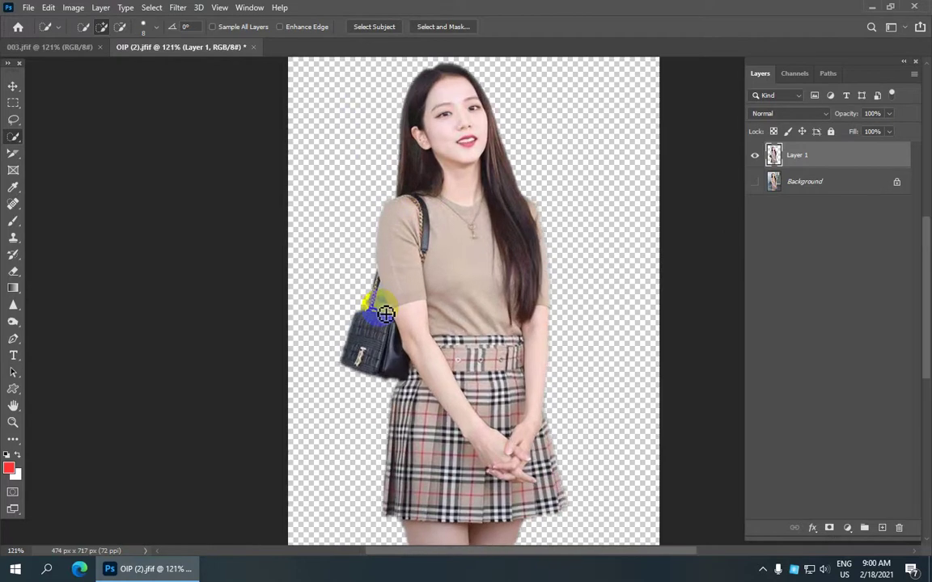
{"action": "right_click", "coordinate": [13, 138]}
{"action": "left_click", "coordinate": [68, 135]}
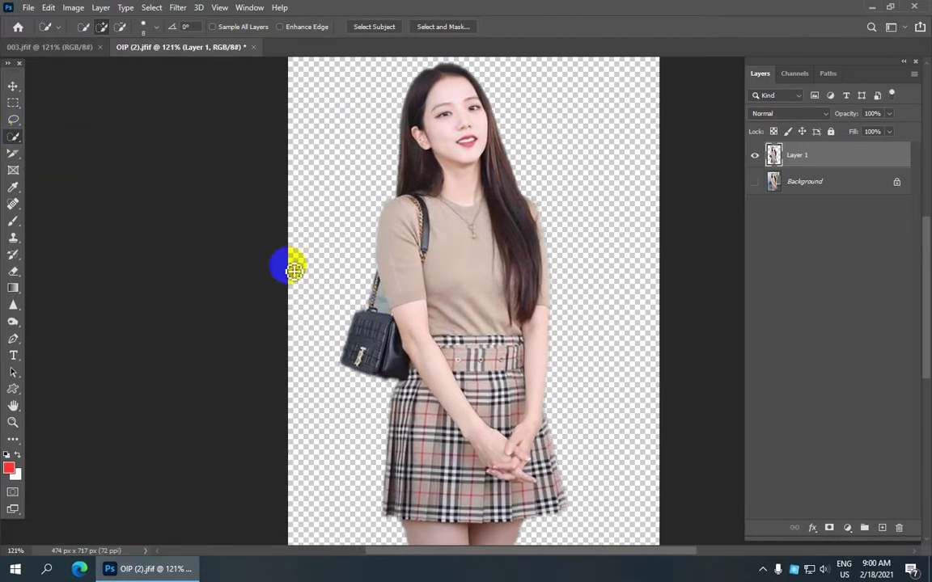
{"action": "left_click", "coordinate": [386, 295]}
Feather the strap-gap selection, then deselect
{"action": "left_click", "coordinate": [153, 7]}
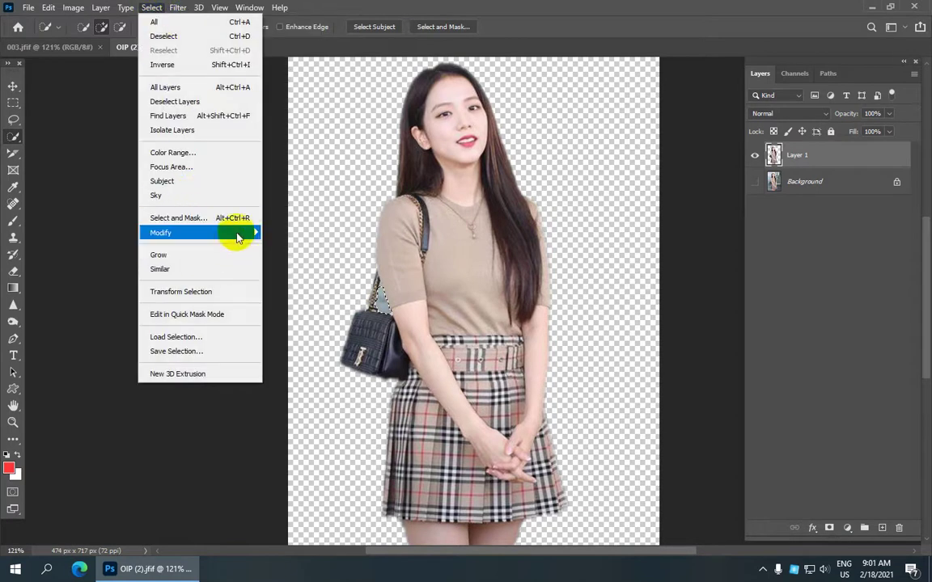
{"action": "mouse_move", "coordinate": [161, 233]}
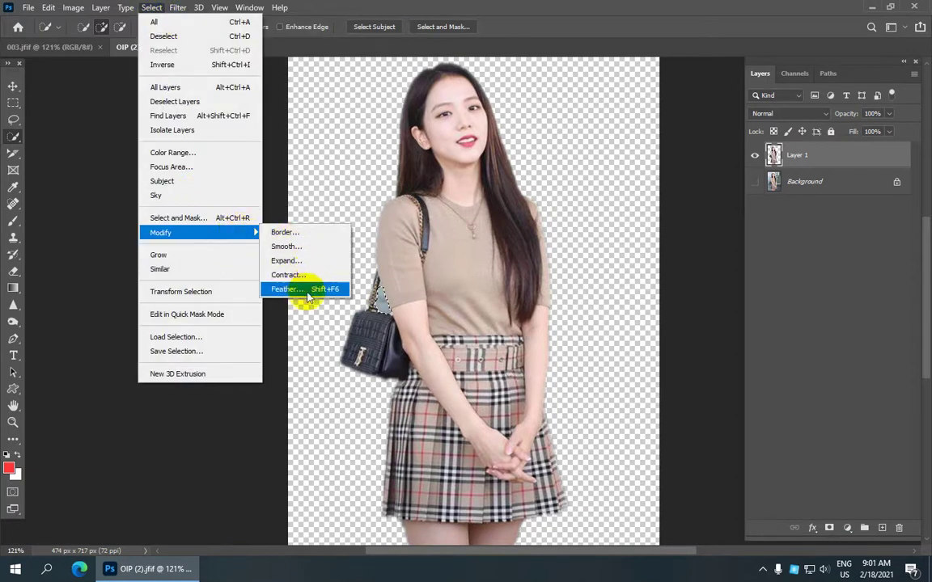
{"action": "left_click", "coordinate": [305, 290]}
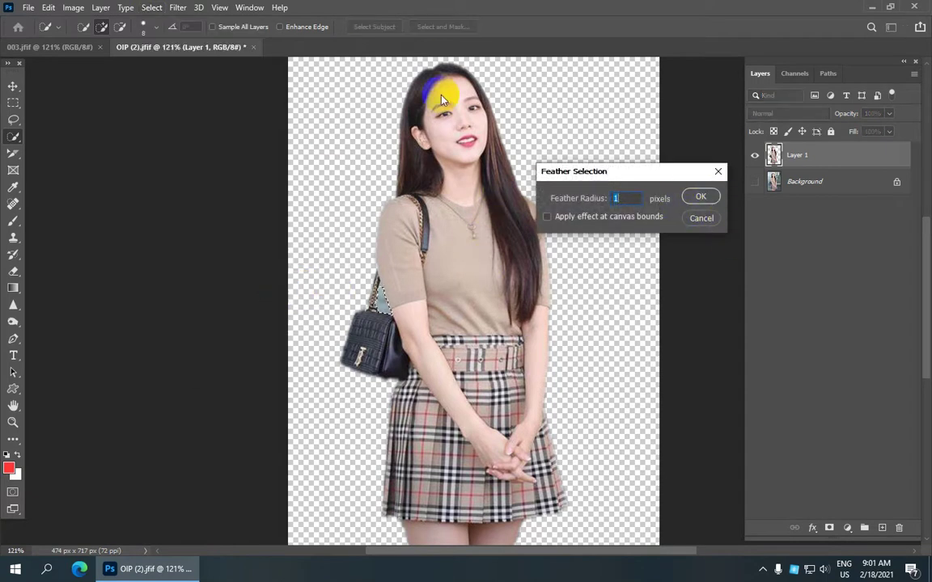
{"action": "left_click_drag", "start_coordinate": [661, 172], "coordinate": [700, 178]}
{"action": "left_click", "coordinate": [739, 202]}
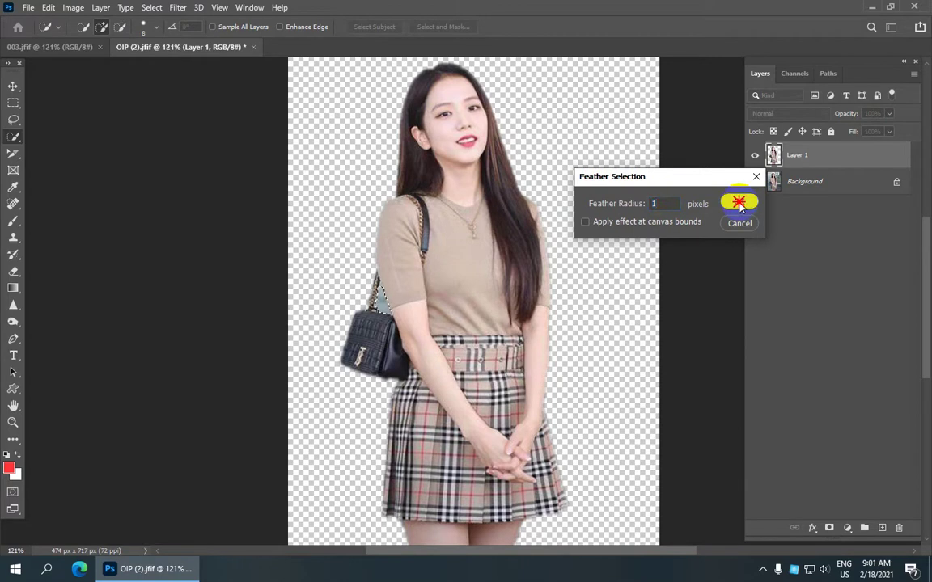
{"action": "left_click", "coordinate": [739, 203]}
{"action": "scroll", "coordinate": [392, 242], "scroll_direction": "down", "scroll_amount": 2}
{"action": "scroll", "coordinate": [398, 260], "scroll_direction": "up", "scroll_amount": 1}
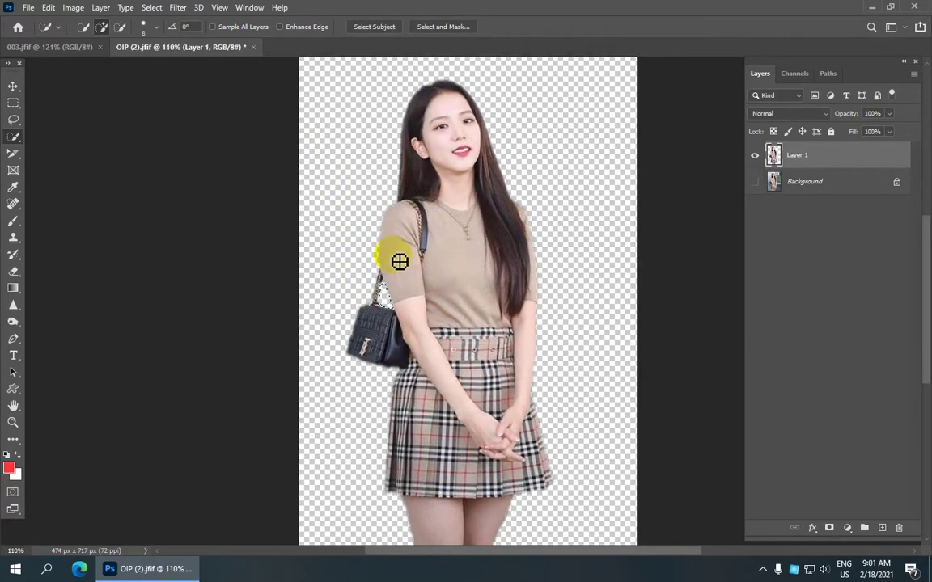
{"action": "left_click", "coordinate": [152, 8]}
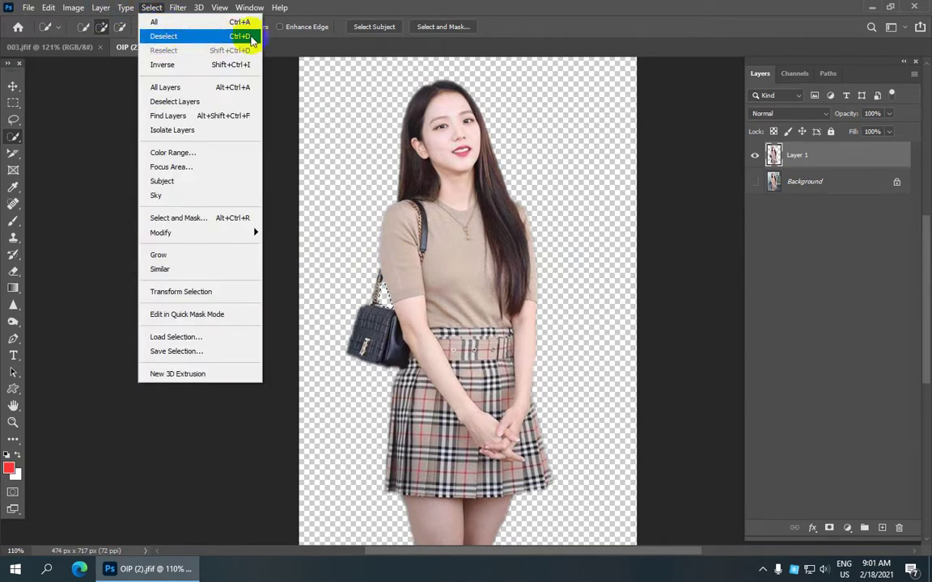
{"action": "left_click", "coordinate": [164, 35]}
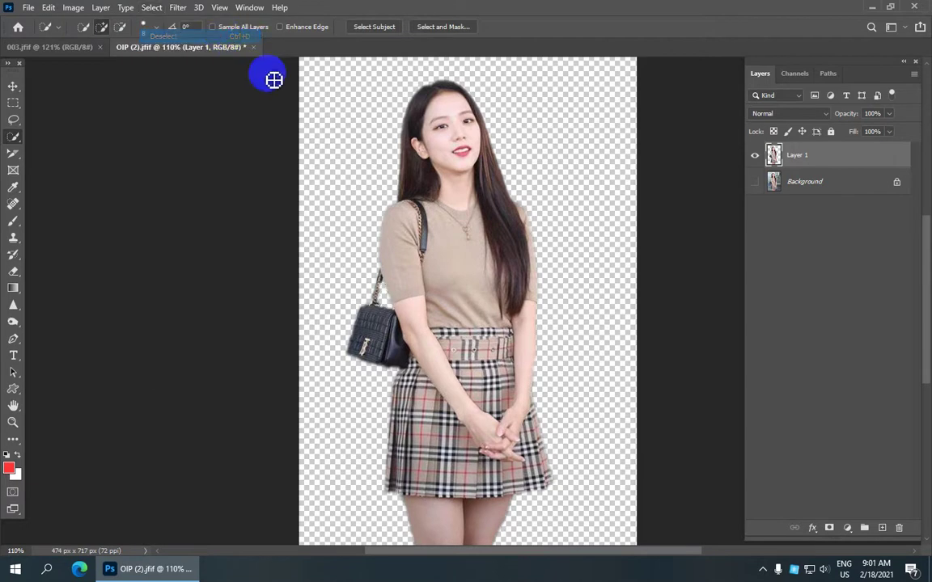
{"action": "scroll", "coordinate": [405, 210], "scroll_direction": "down", "scroll_amount": 2}
{"action": "scroll", "coordinate": [453, 323], "scroll_direction": "up", "scroll_amount": 1}
{"action": "scroll", "coordinate": [449, 194], "scroll_direction": "down", "scroll_amount": 1}
{"action": "scroll", "coordinate": [436, 203], "scroll_direction": "up", "scroll_amount": 1}
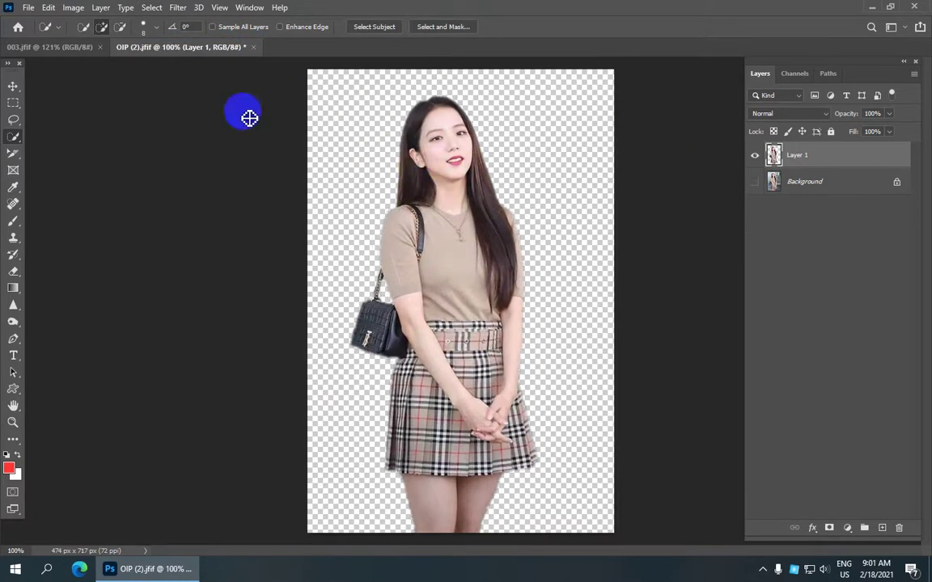
Choose OIP (3).jpg from Desktop > Adobe Photoshop CC 2021 > Background in the Open dialog
{"action": "left_click", "coordinate": [28, 7]}
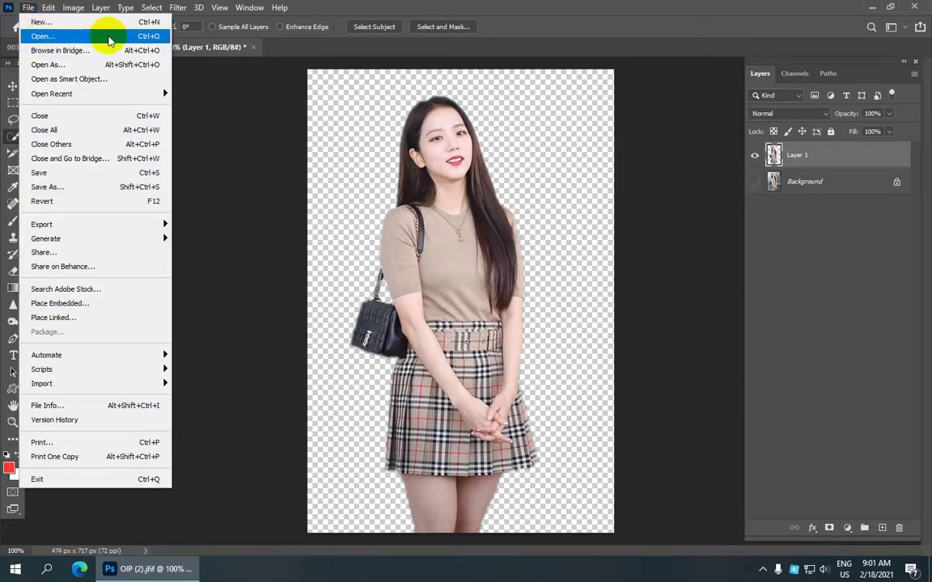
{"action": "left_click", "coordinate": [109, 38]}
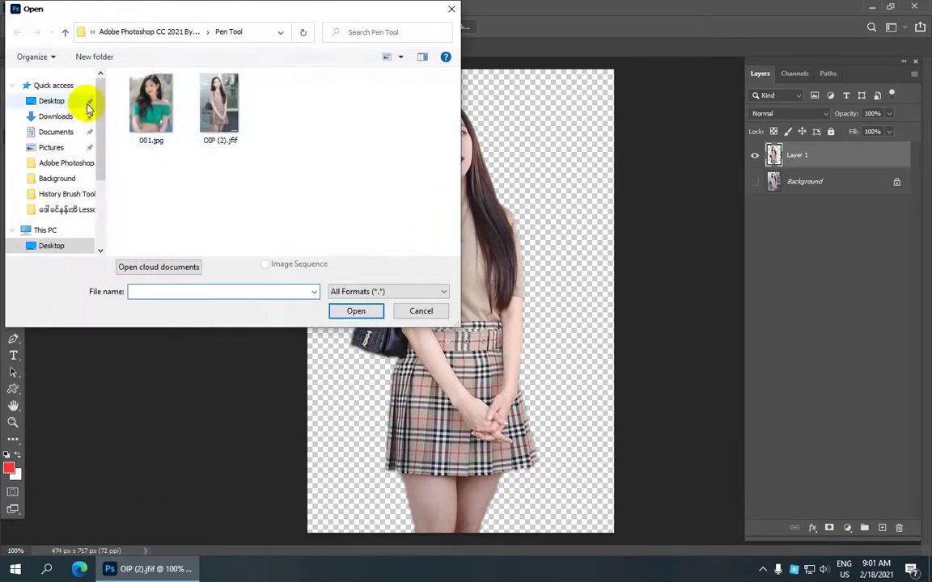
{"action": "left_click", "coordinate": [52, 101]}
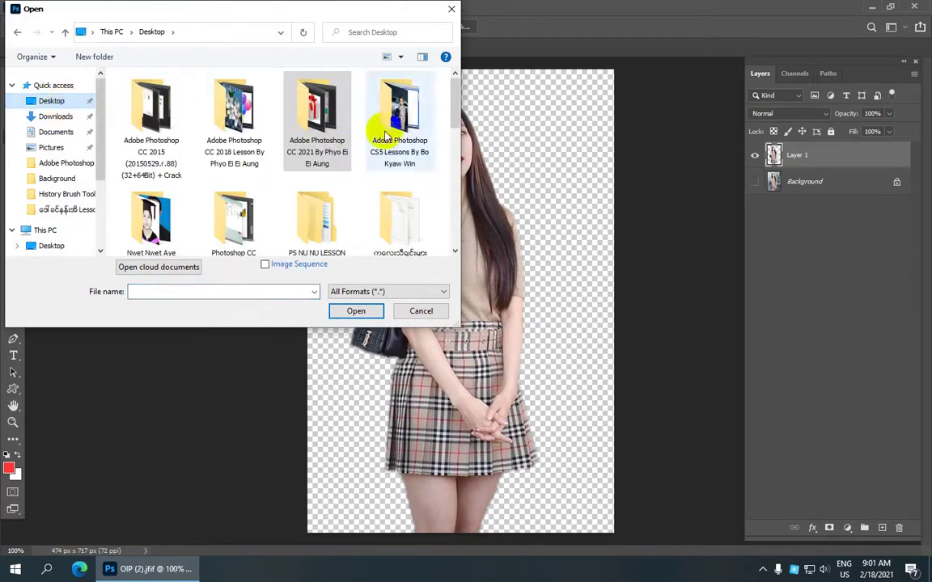
{"action": "double_click", "coordinate": [316, 122]}
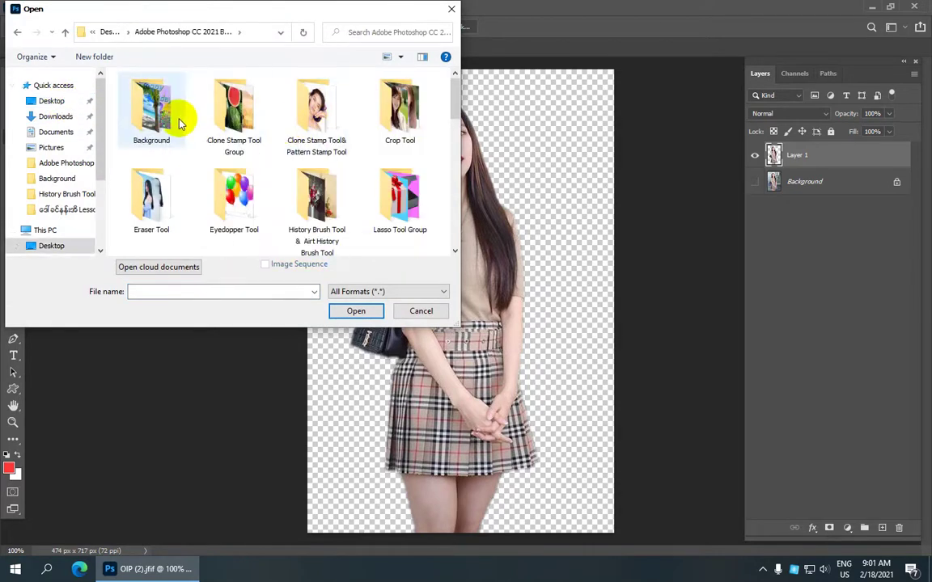
{"action": "double_click", "coordinate": [152, 101]}
{"action": "left_click", "coordinate": [151, 190]}
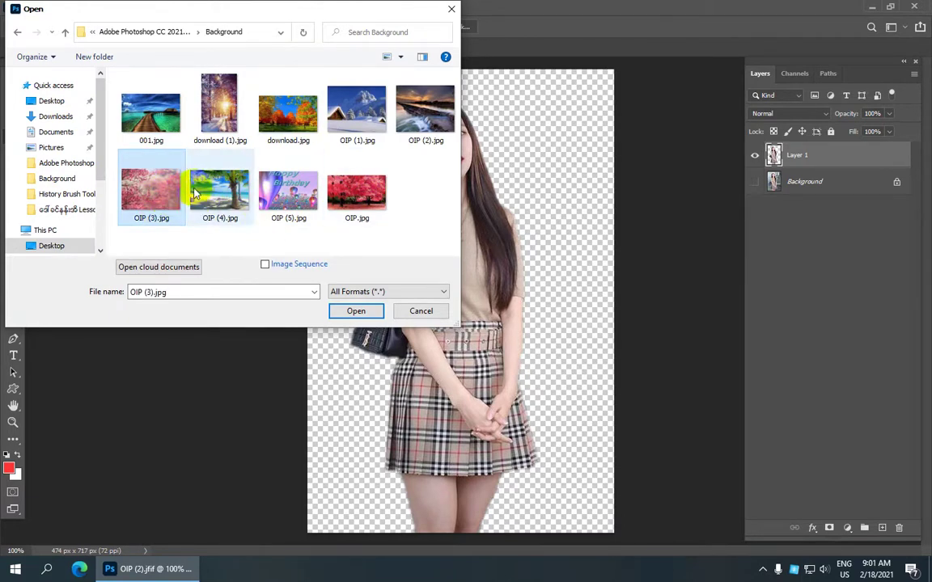
Open OIP (3).jpg and drag the blossom image into the woman's document
{"action": "left_click", "coordinate": [358, 310]}
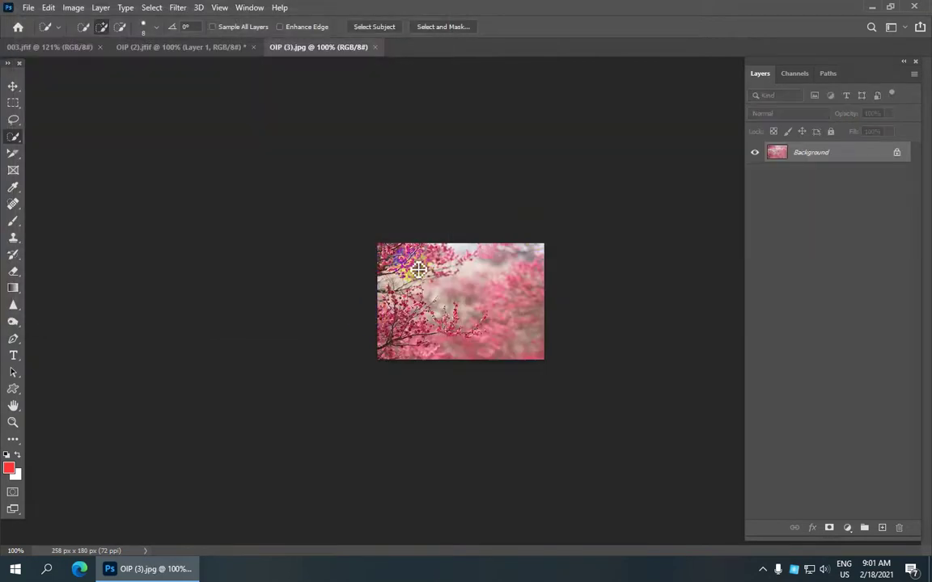
{"action": "left_click", "coordinate": [12, 86]}
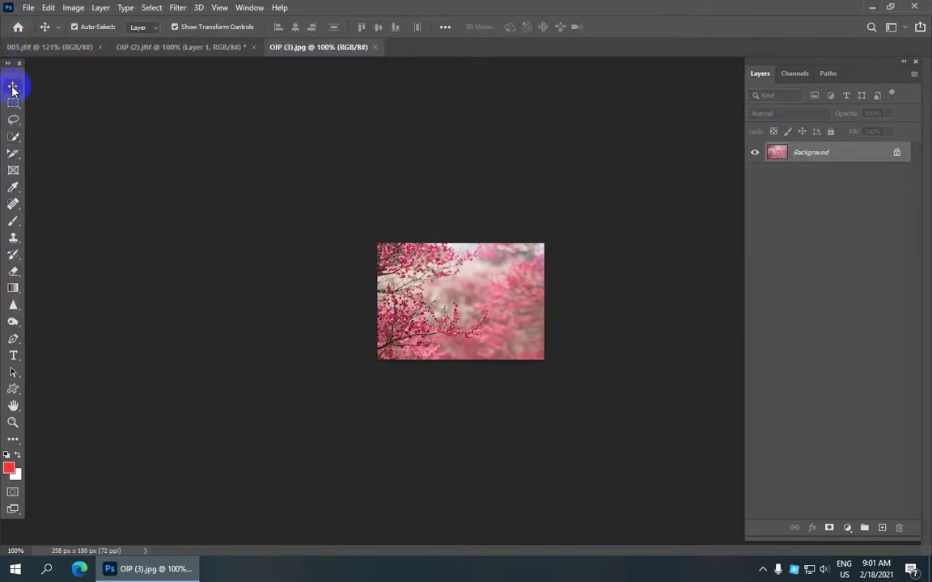
{"action": "left_click", "coordinate": [420, 220]}
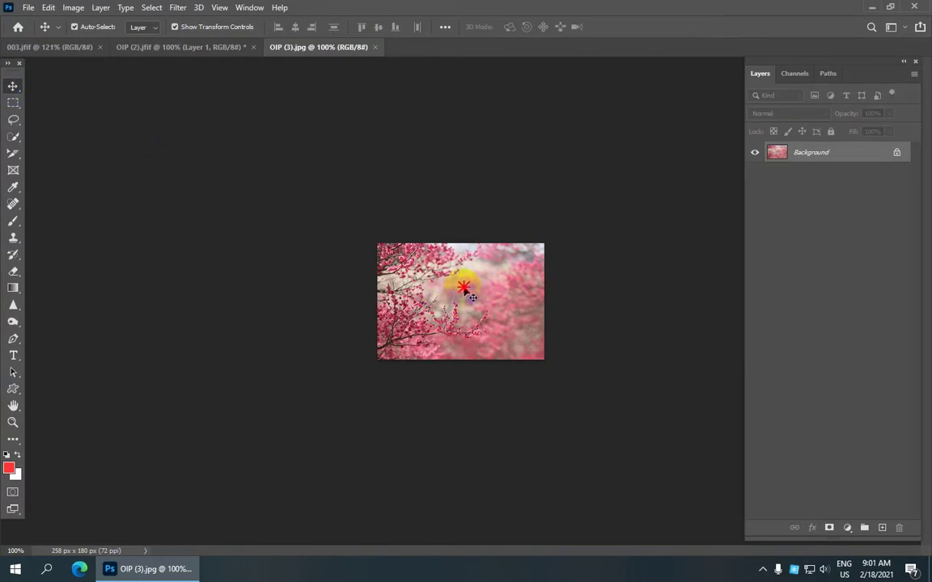
{"action": "mouse_move", "coordinate": [471, 295]}
{"action": "left_mouse_down"}
{"action": "mouse_move", "coordinate": [80, 51]}
{"action": "mouse_move", "coordinate": [172, 51]}
{"action": "left_mouse_up"}
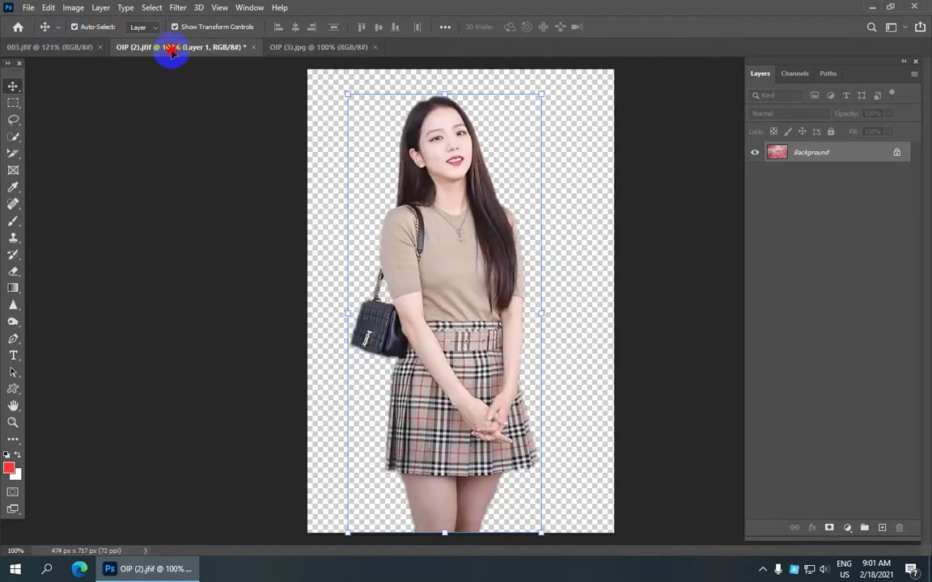
{"action": "left_click_drag", "start_coordinate": [172, 51], "coordinate": [398, 184]}
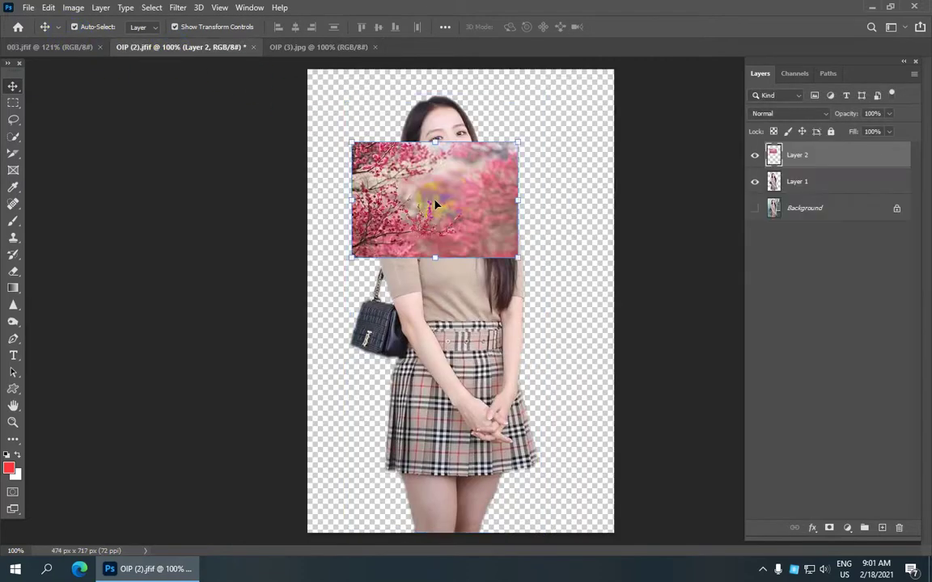
Scale the blossom layer with Free Transform until it covers the canvas
{"action": "mouse_move", "coordinate": [503, 268]}
{"action": "left_mouse_down"}
{"action": "mouse_move", "coordinate": [691, 470]}
{"action": "mouse_move", "coordinate": [732, 528]}
{"action": "left_mouse_up"}
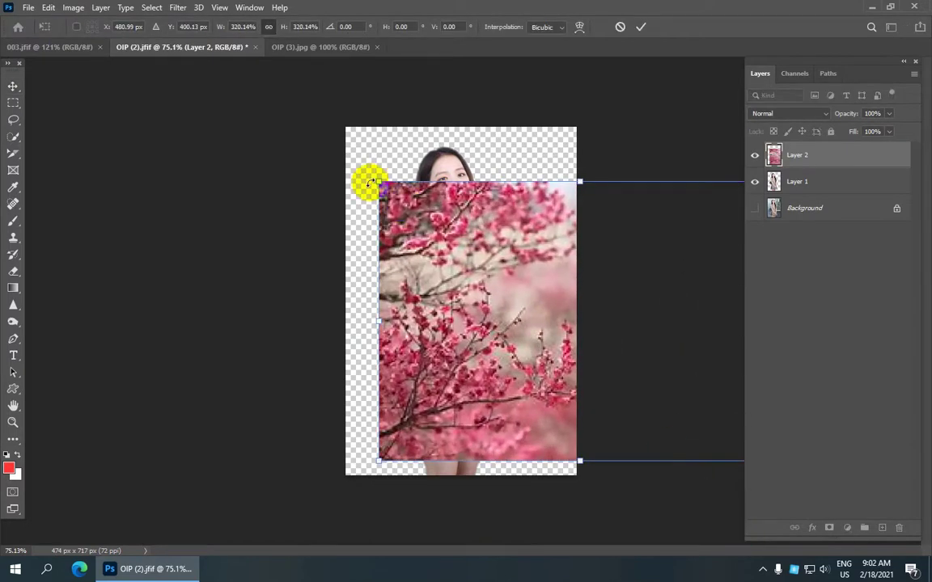
{"action": "left_click_drag", "start_coordinate": [380, 179], "coordinate": [262, 77]}
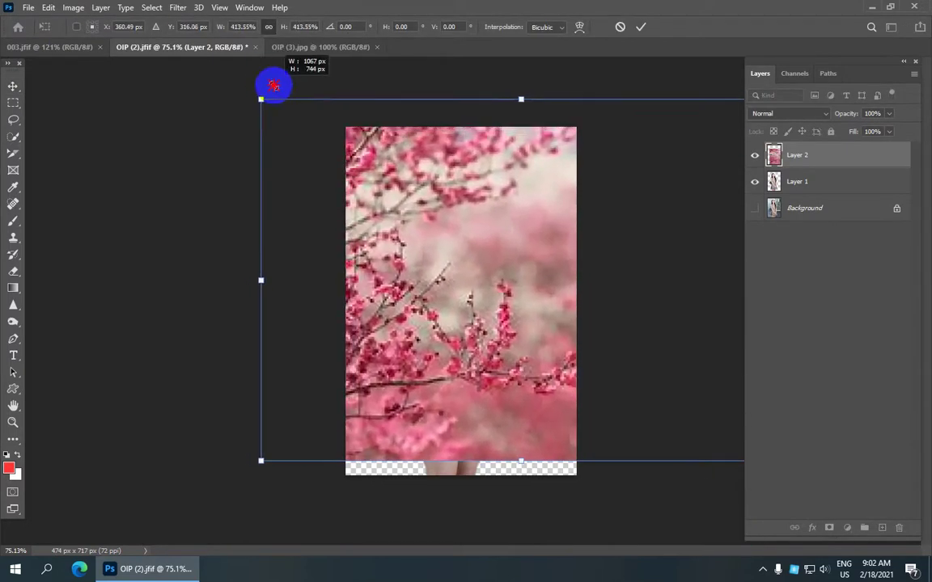
{"action": "mouse_move", "coordinate": [445, 206]}
{"action": "left_mouse_down"}
{"action": "mouse_move", "coordinate": [446, 228]}
{"action": "mouse_move", "coordinate": [525, 246]}
{"action": "mouse_move", "coordinate": [532, 235]}
{"action": "left_mouse_up"}
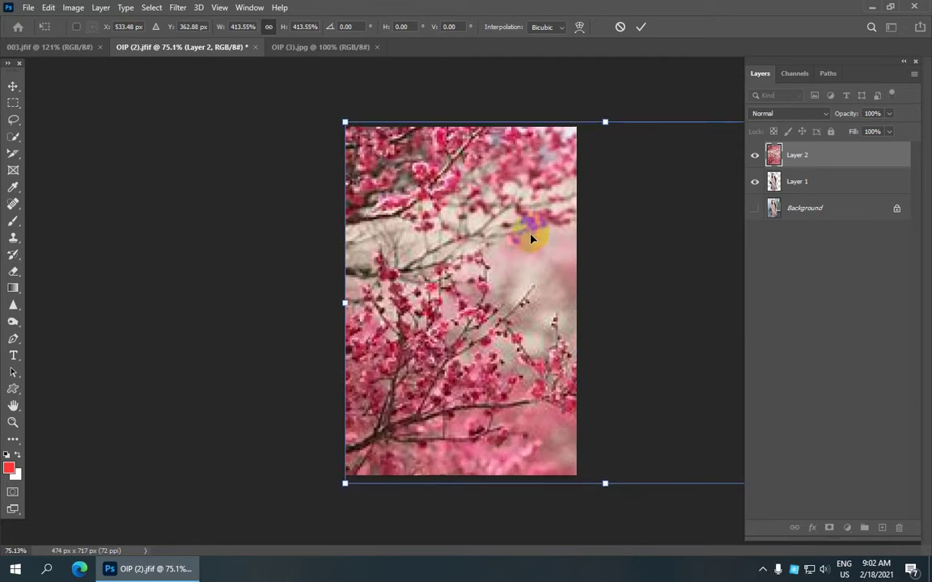
Commit the transform, move Layer 2 below the woman's Layer 1, and select Background
{"action": "left_click", "coordinate": [642, 30]}
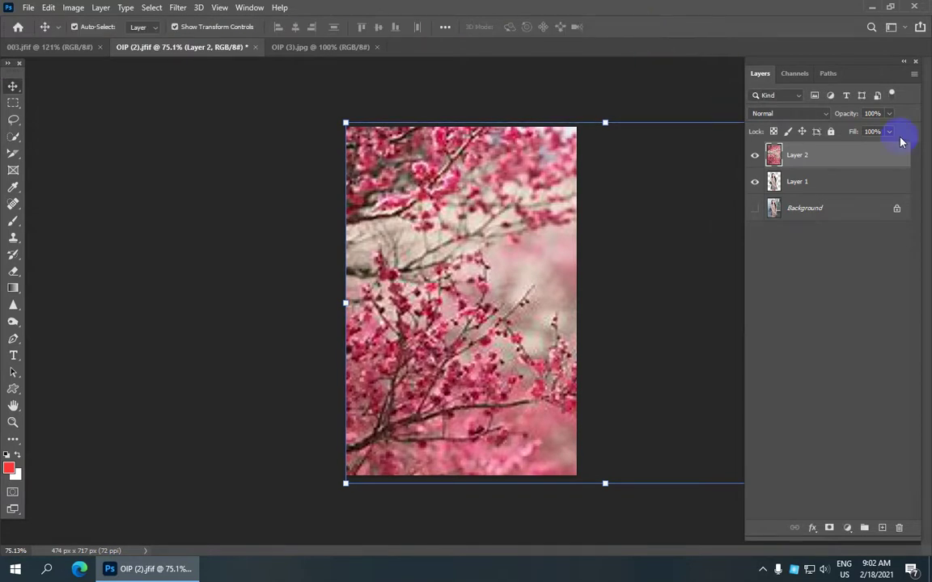
{"action": "left_click", "coordinate": [800, 183]}
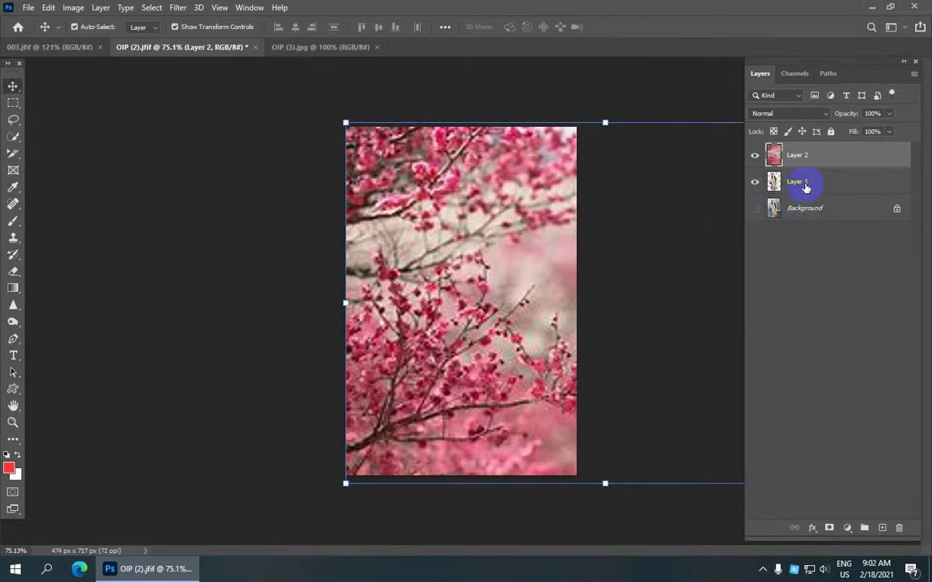
{"action": "left_click", "coordinate": [806, 188]}
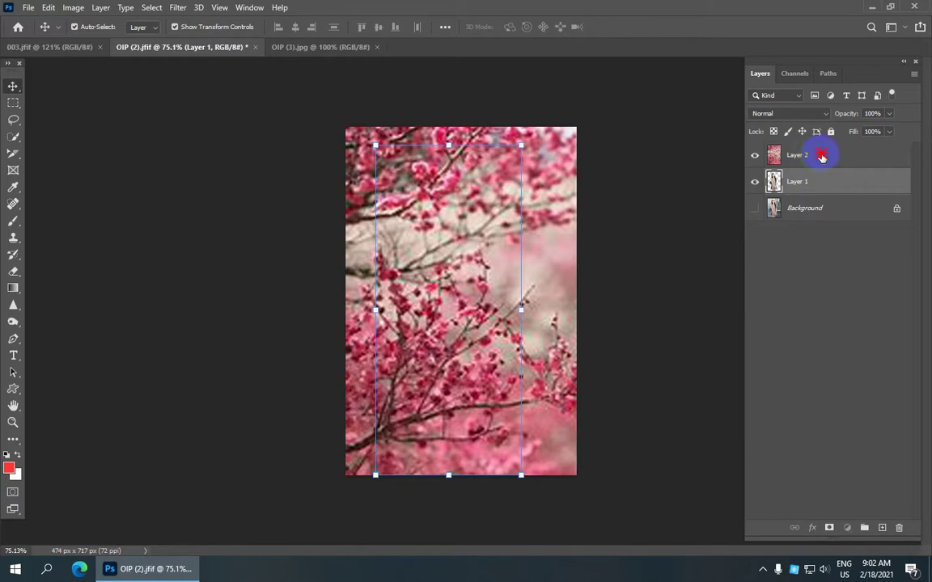
{"action": "left_click_drag", "start_coordinate": [820, 155], "coordinate": [820, 197]}
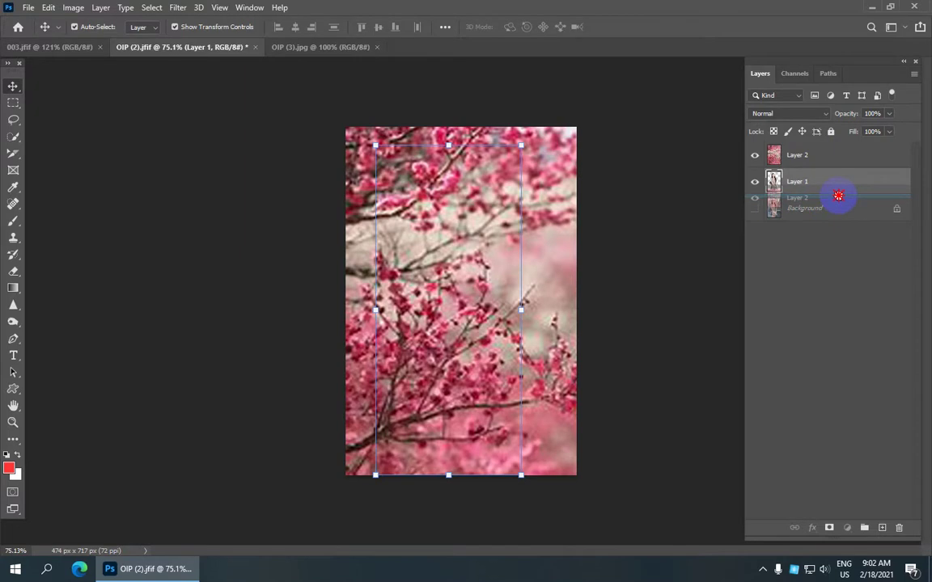
{"action": "left_click_drag", "start_coordinate": [838, 196], "coordinate": [838, 198]}
{"action": "scroll", "coordinate": [420, 178], "scroll_direction": "down", "scroll_amount": 3}
{"action": "scroll", "coordinate": [452, 194], "scroll_direction": "up", "scroll_amount": 2}
{"action": "scroll", "coordinate": [465, 202], "scroll_direction": "up", "scroll_amount": 1}
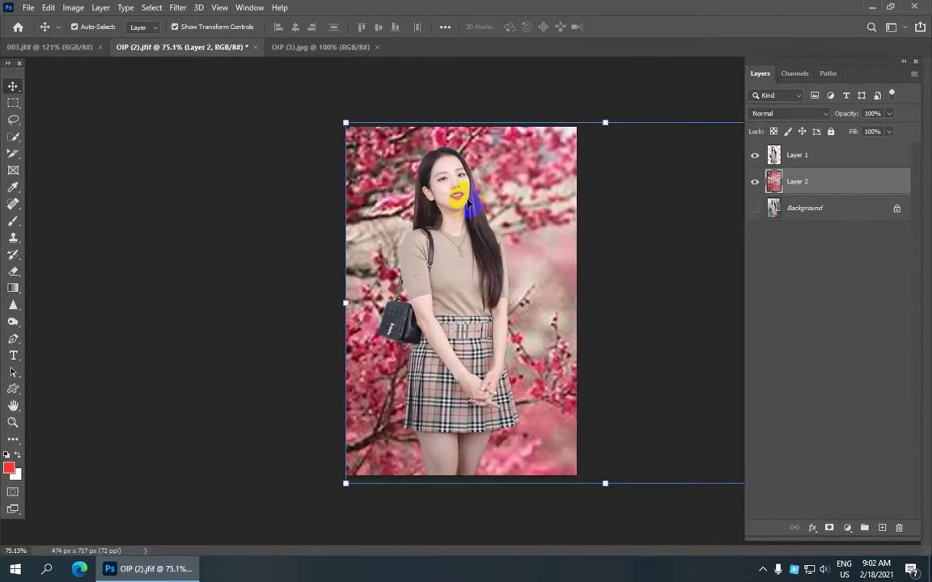
{"action": "left_click", "coordinate": [811, 214]}
{"action": "scroll", "coordinate": [446, 191], "scroll_direction": "down", "scroll_amount": 1}
{"action": "scroll", "coordinate": [446, 191], "scroll_direction": "up", "scroll_amount": 1}
{"action": "scroll", "coordinate": [446, 191], "scroll_direction": "down", "scroll_amount": 1}
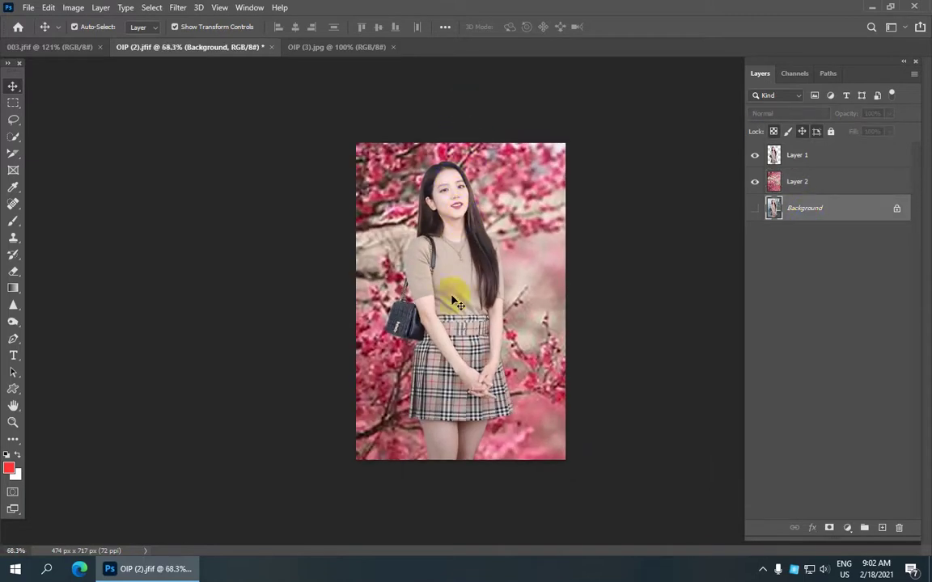
{"action": "scroll", "coordinate": [462, 322], "scroll_direction": "down", "scroll_amount": 2}
{"action": "scroll", "coordinate": [462, 322], "scroll_direction": "up", "scroll_amount": 1}
{"action": "scroll", "coordinate": [437, 202], "scroll_direction": "up", "scroll_amount": 2}
Pick the Quick Selection Tool from the toolbar's selection tool group
{"action": "left_click", "coordinate": [13, 103]}
{"action": "right_click", "coordinate": [14, 103]}
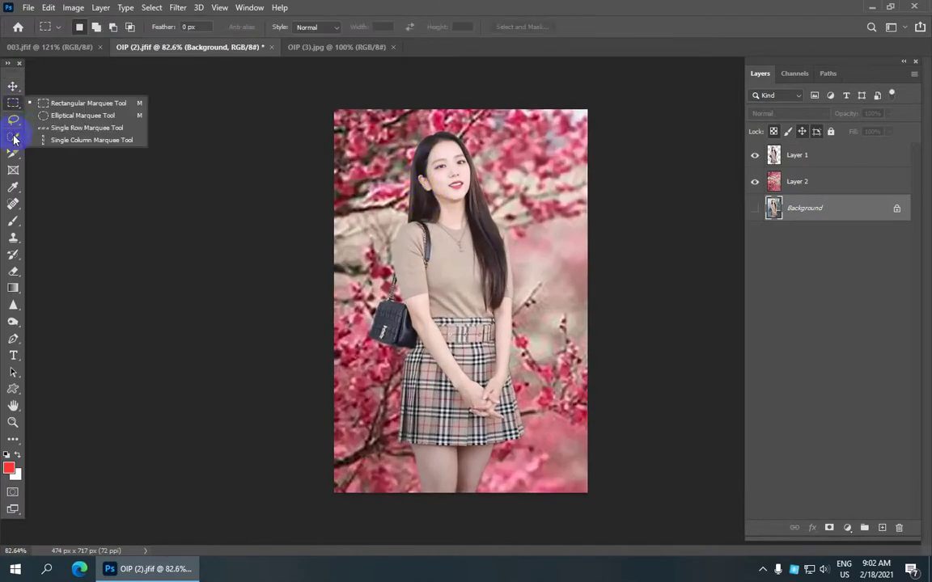
{"action": "right_click", "coordinate": [13, 137]}
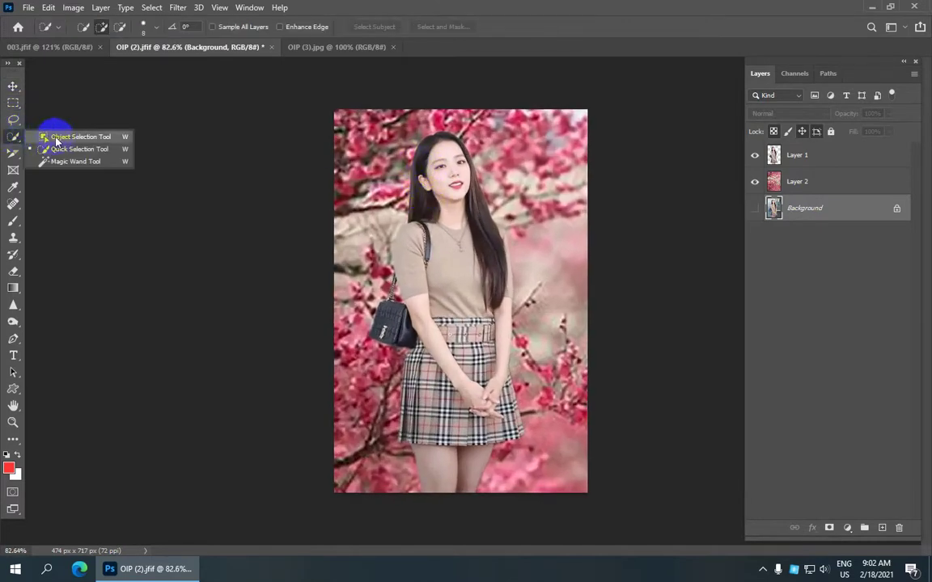
{"action": "left_click", "coordinate": [13, 137]}
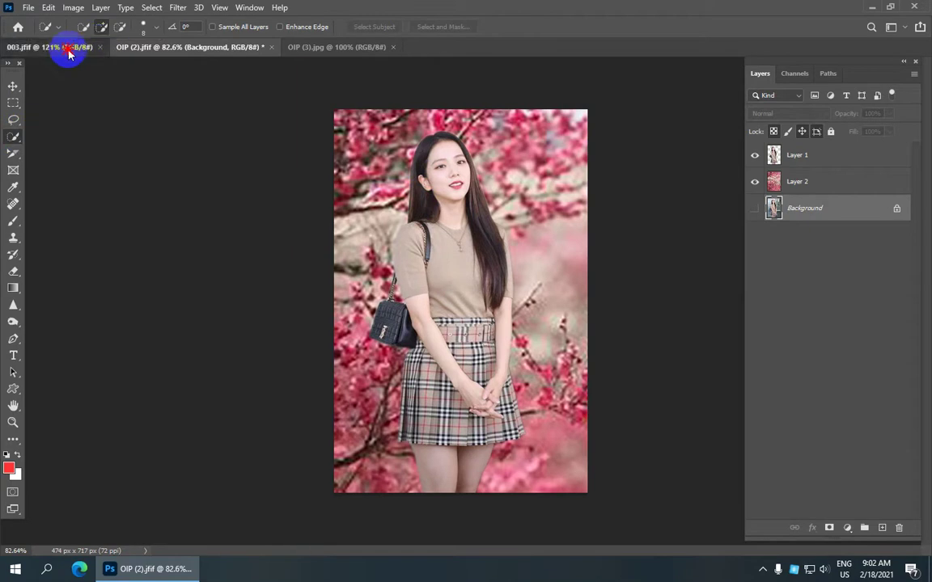
On 003.jfif, use the Magic Wand with Contiguous off to test-select the flowers
{"action": "left_click", "coordinate": [50, 46]}
{"action": "scroll", "coordinate": [420, 251], "scroll_direction": "down", "scroll_amount": 1}
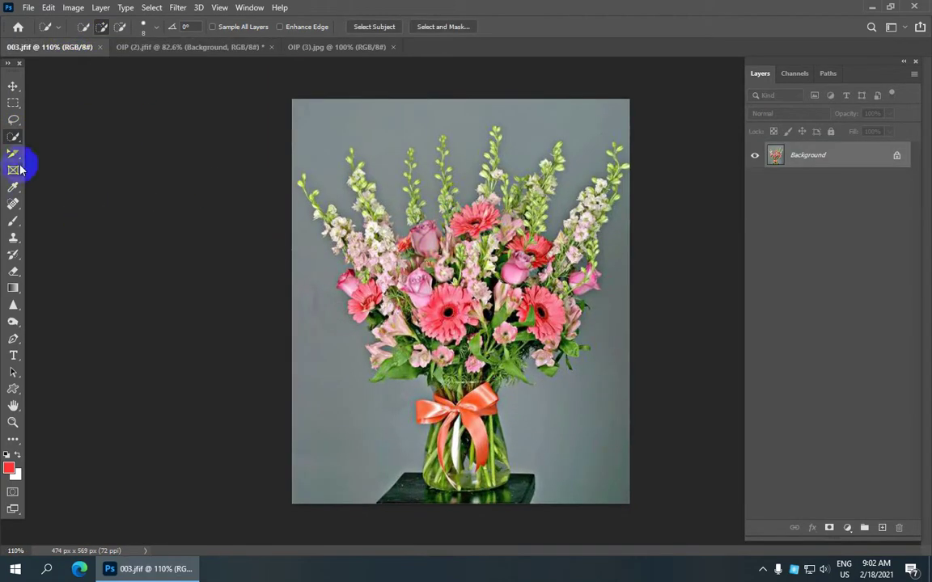
{"action": "right_click", "coordinate": [13, 137]}
{"action": "left_click", "coordinate": [97, 144]}
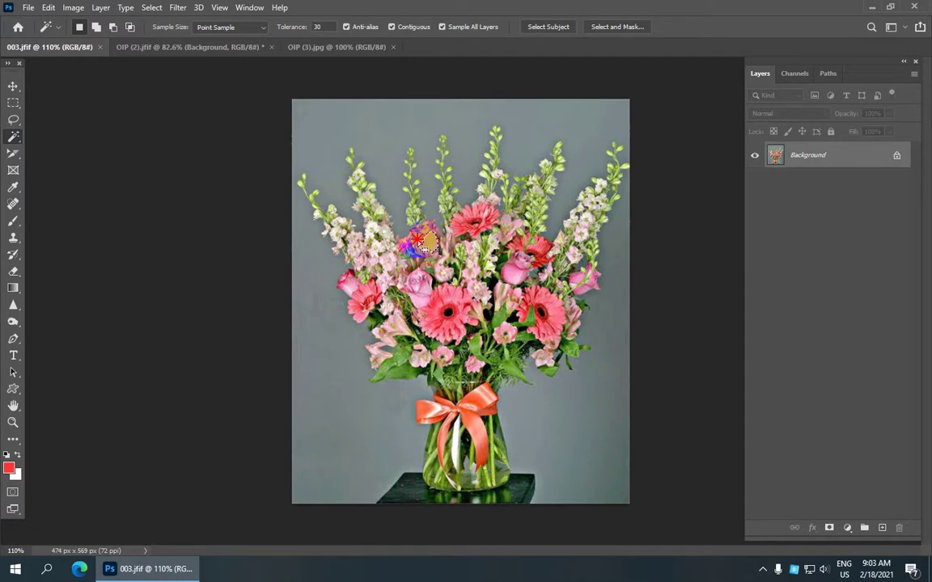
{"action": "left_click", "coordinate": [392, 27]}
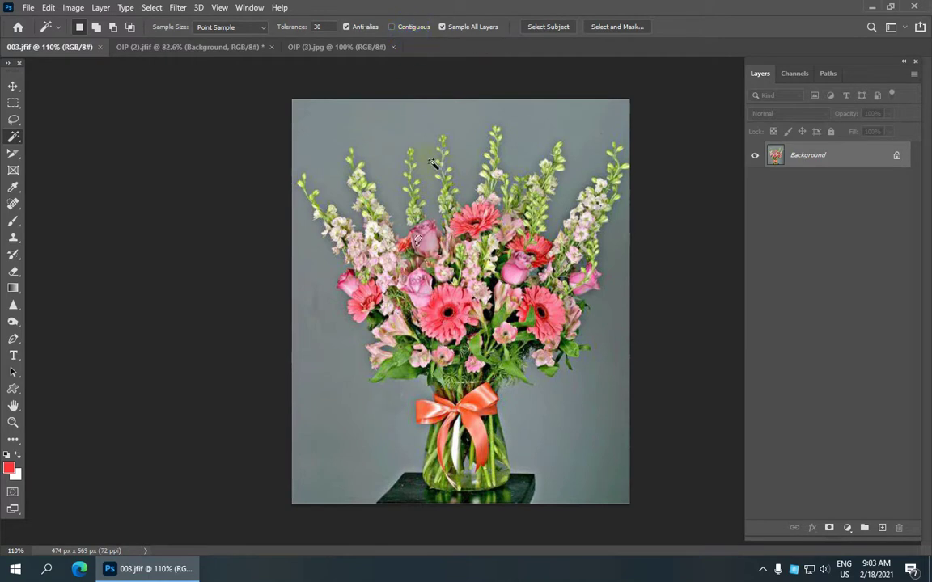
{"action": "left_click", "coordinate": [467, 229]}
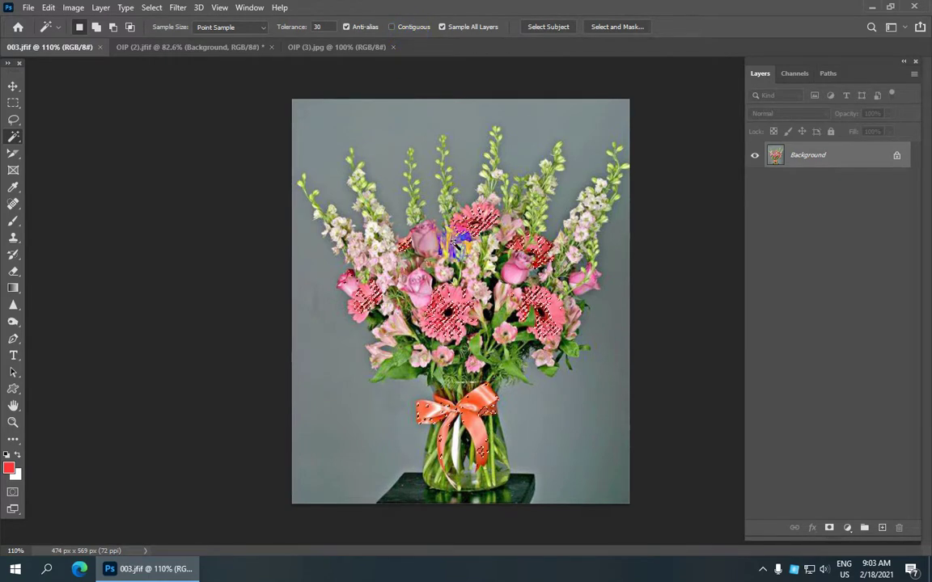
{"action": "left_click", "coordinate": [425, 244]}
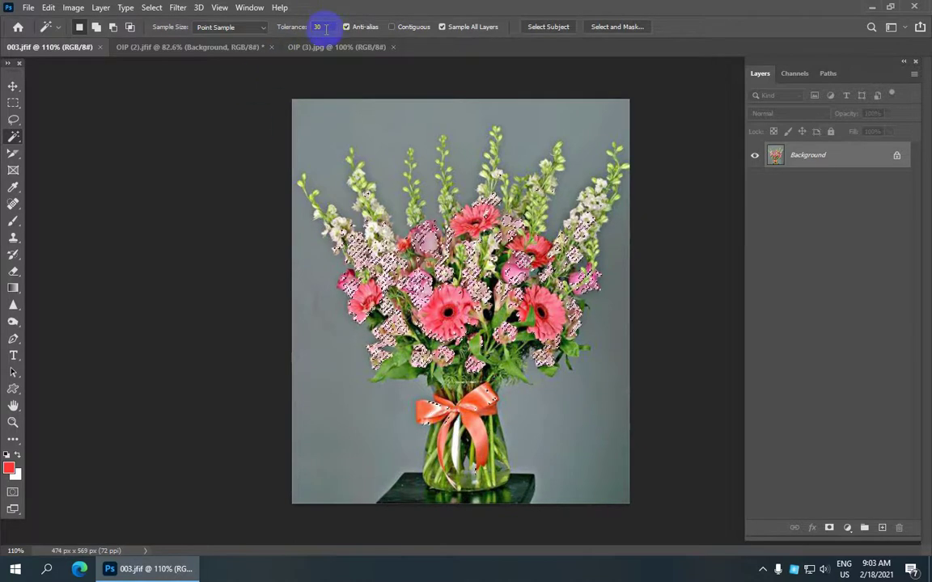
Retry with a wider tolerance, then turn Contiguous on and select a single rose
{"action": "key", "text": "ctrl+d"}
{"action": "left_click", "coordinate": [320, 27]}
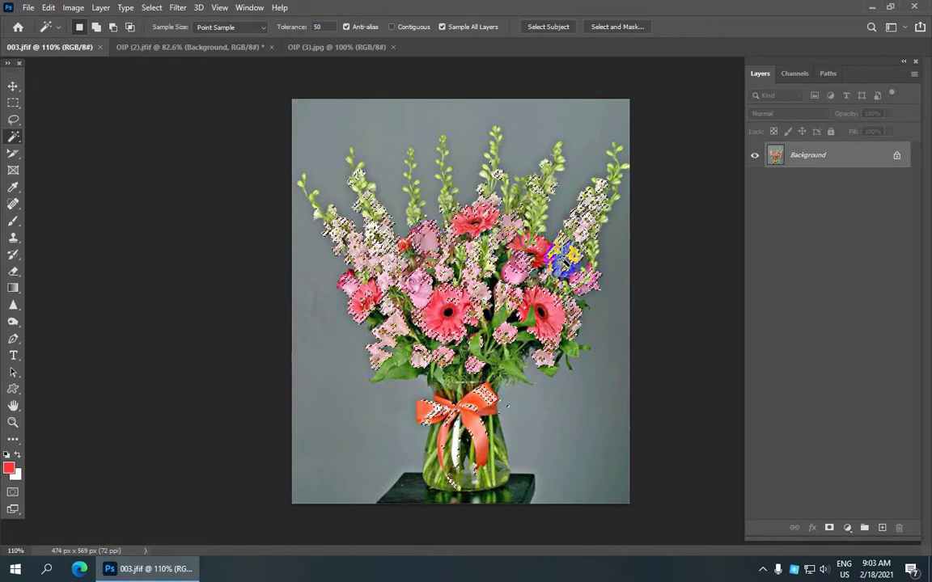
{"action": "left_click", "coordinate": [428, 236]}
{"action": "scroll", "coordinate": [558, 244], "scroll_direction": "down", "scroll_amount": 2}
{"action": "scroll", "coordinate": [558, 244], "scroll_direction": "up", "scroll_amount": 3}
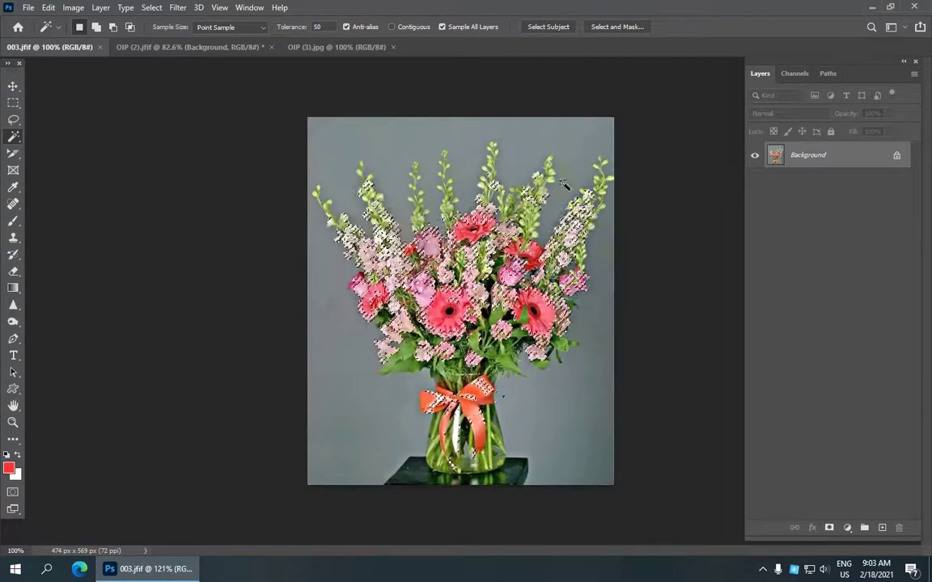
{"action": "scroll", "coordinate": [485, 233], "scroll_direction": "down", "scroll_amount": 2}
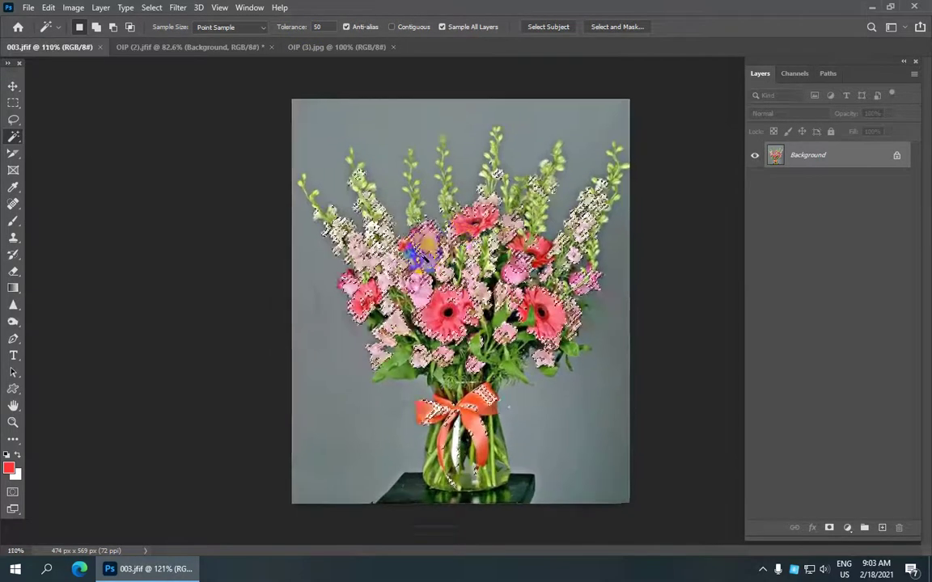
{"action": "scroll", "coordinate": [485, 233], "scroll_direction": "up", "scroll_amount": 1}
{"action": "scroll", "coordinate": [404, 161], "scroll_direction": "up", "scroll_amount": 2}
{"action": "scroll", "coordinate": [350, 61], "scroll_direction": "down", "scroll_amount": 2}
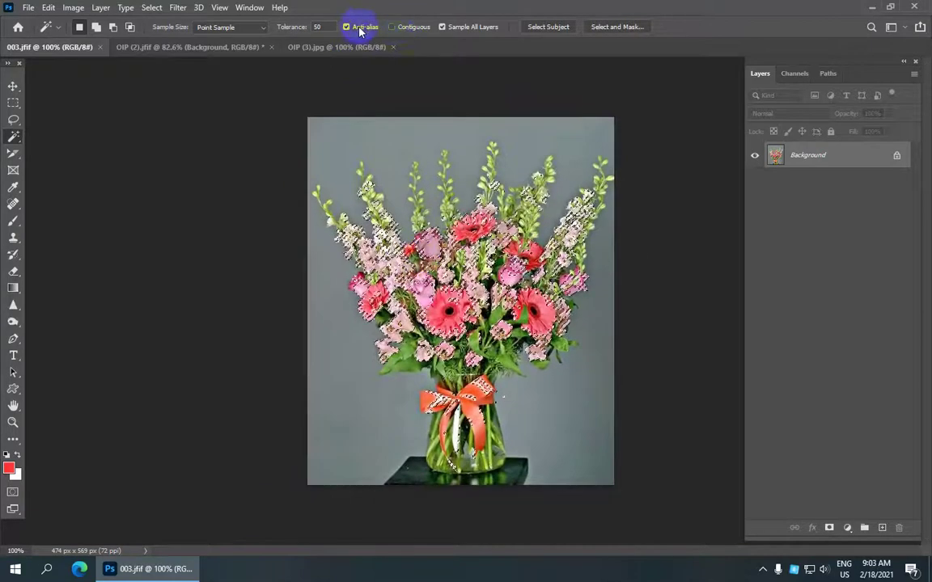
{"action": "left_click", "coordinate": [392, 26]}
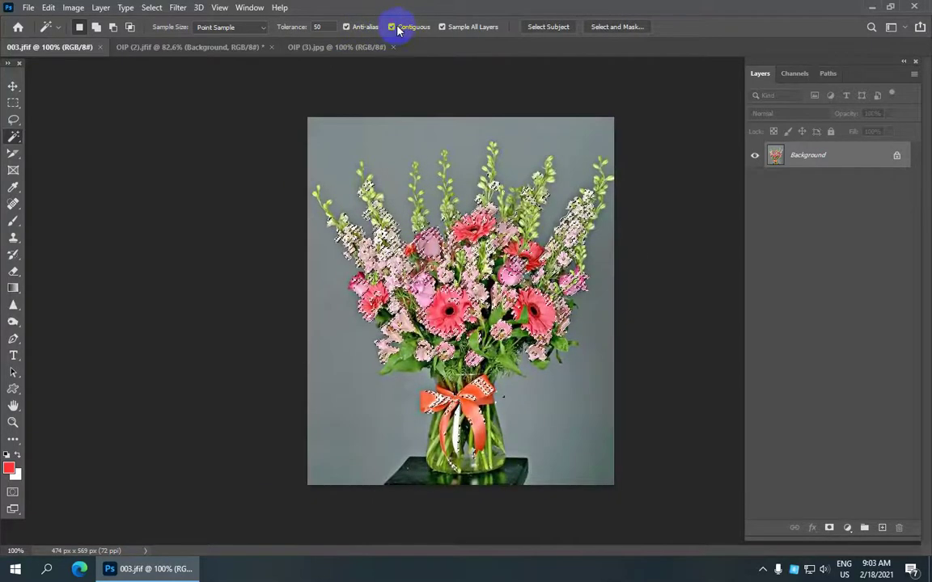
{"action": "left_click", "coordinate": [398, 81]}
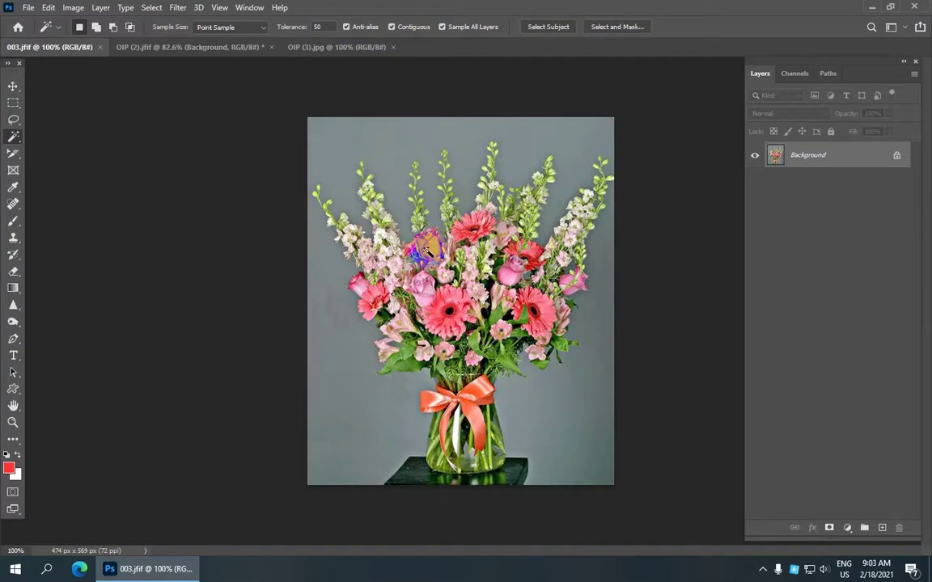
{"action": "left_click", "coordinate": [449, 303]}
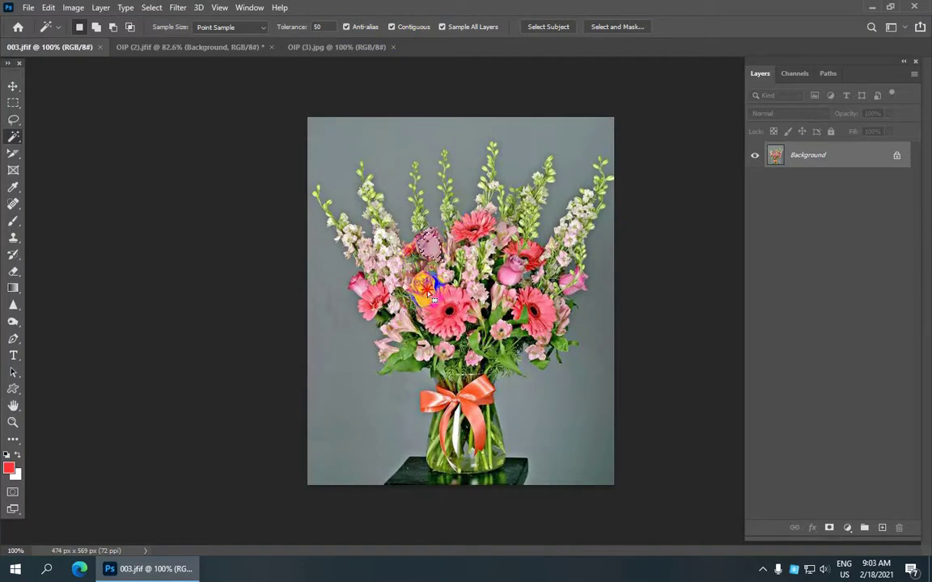
{"action": "left_click", "coordinate": [533, 275]}
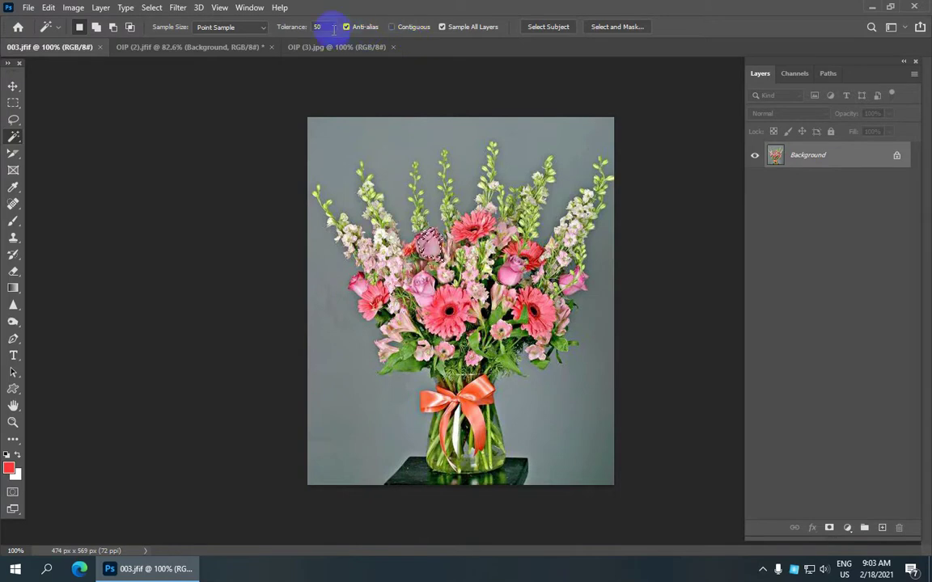
{"action": "double_click", "coordinate": [317, 27]}
{"action": "type", "text": "80"}
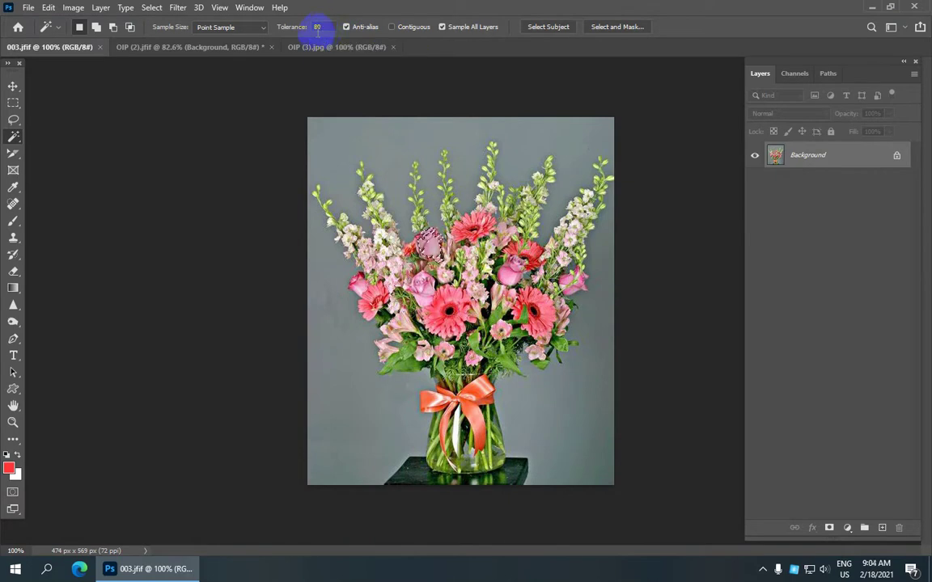
{"action": "key", "text": "Return"}
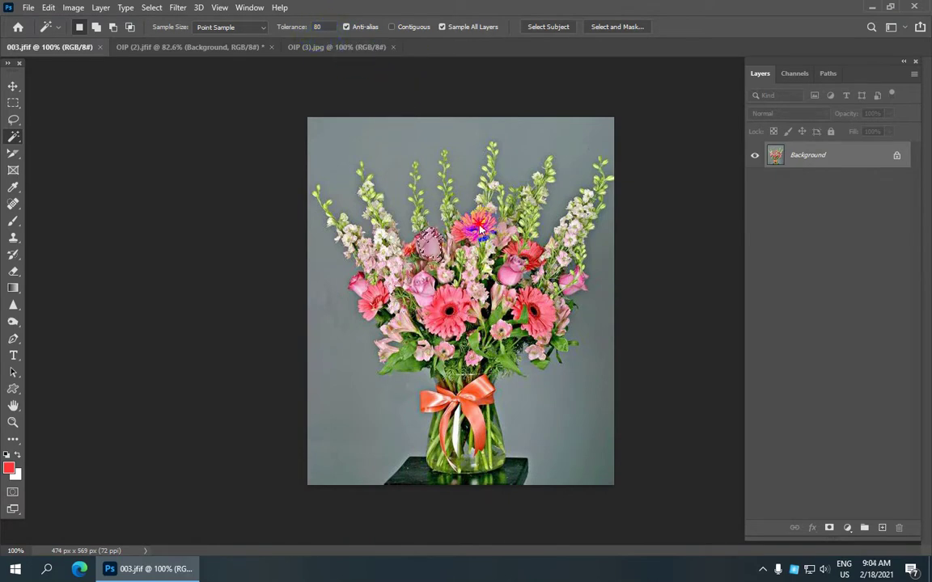
{"action": "left_click", "coordinate": [480, 229]}
{"action": "scroll", "coordinate": [480, 229], "scroll_direction": "down", "scroll_amount": 1}
{"action": "scroll", "coordinate": [480, 229], "scroll_direction": "up", "scroll_amount": 2}
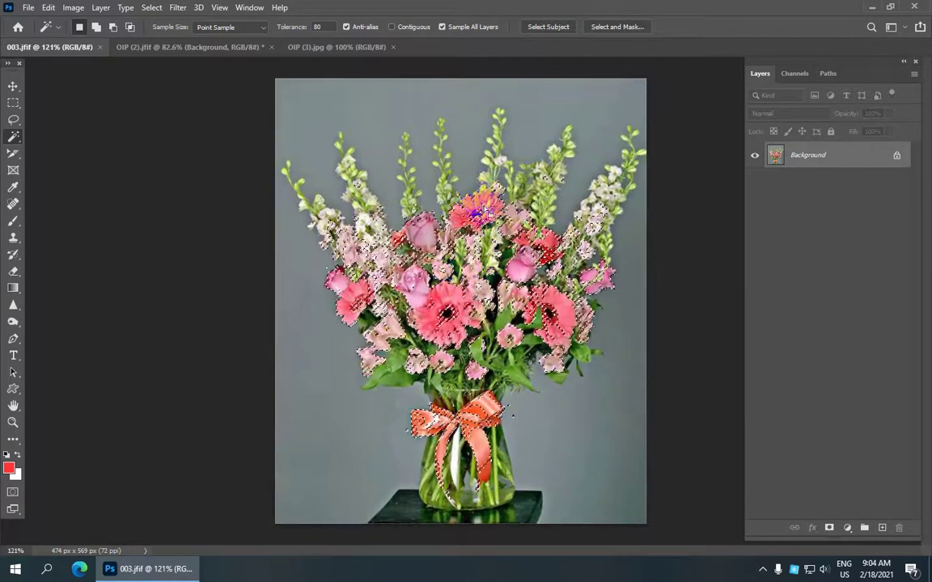
{"action": "scroll", "coordinate": [455, 338], "scroll_direction": "down", "scroll_amount": 1}
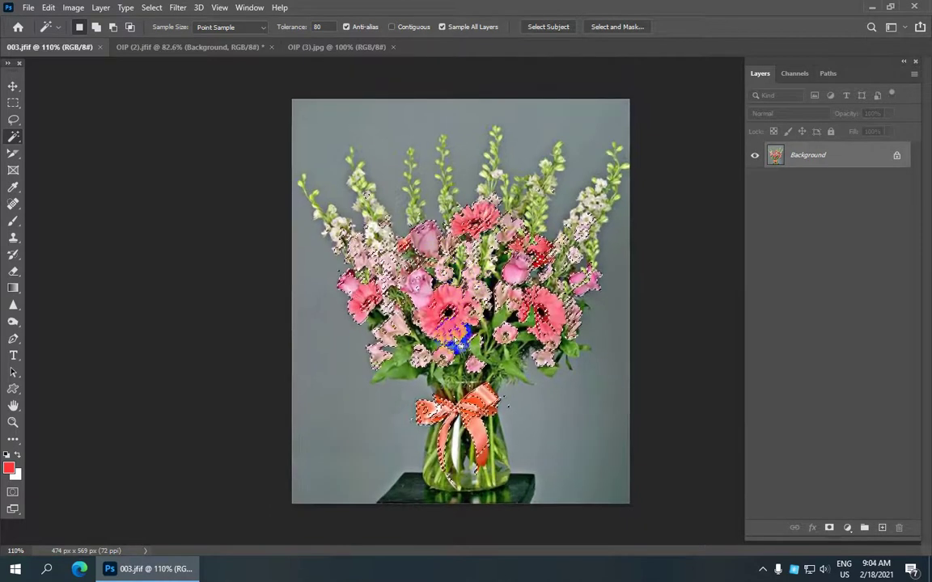
{"action": "scroll", "coordinate": [456, 338], "scroll_direction": "down", "scroll_amount": 1}
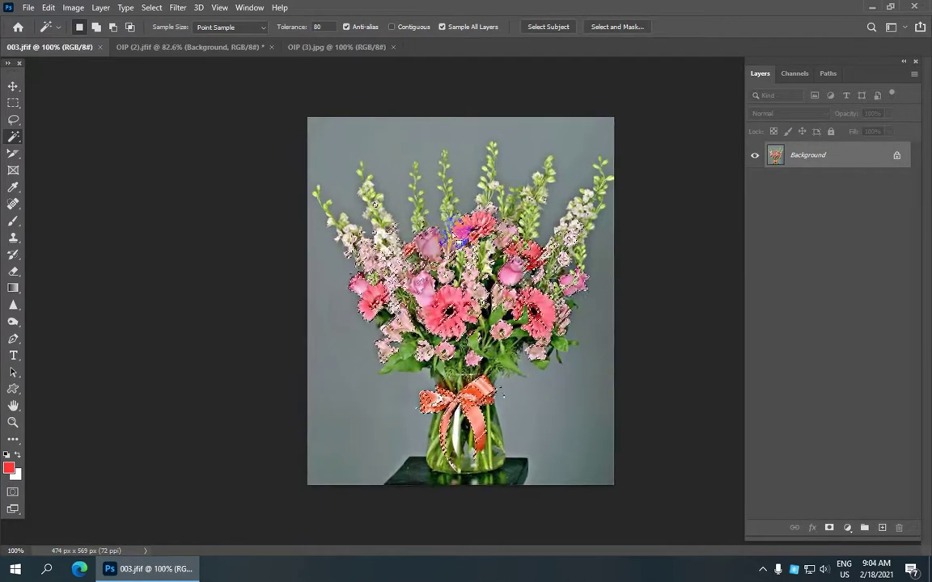
{"action": "scroll", "coordinate": [457, 232], "scroll_direction": "down", "scroll_amount": 1}
{"action": "scroll", "coordinate": [478, 235], "scroll_direction": "up", "scroll_amount": 1}
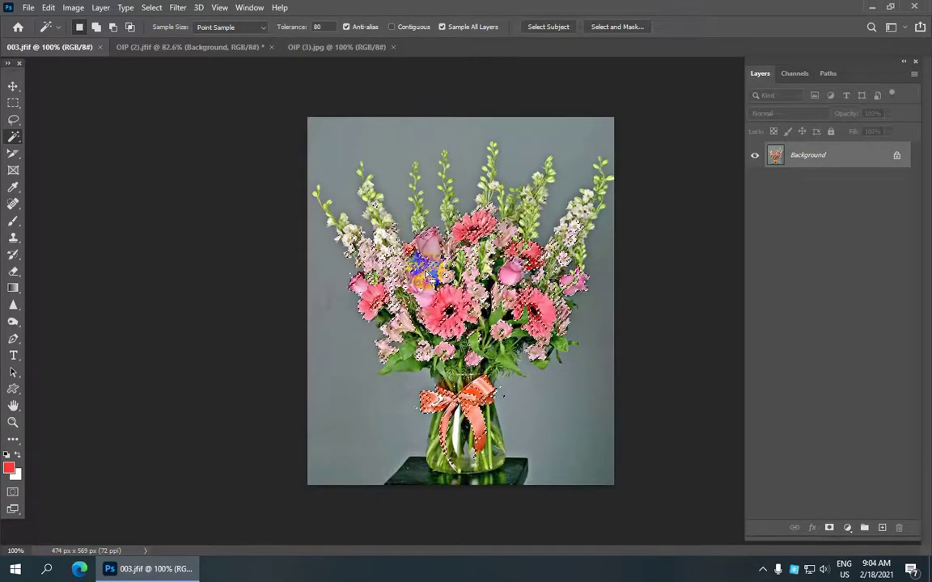
{"action": "key", "text": "ctrl+d"}
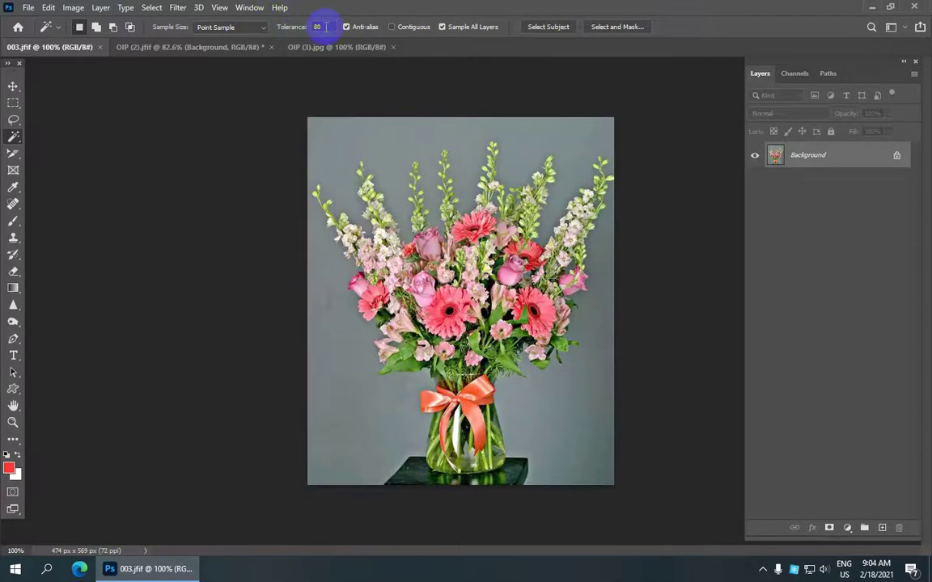
Test Tolerance 100 and deselect, then enable Contiguous and set Tolerance to 50
{"action": "left_click_drag", "start_coordinate": [326, 27], "coordinate": [289, 27]}
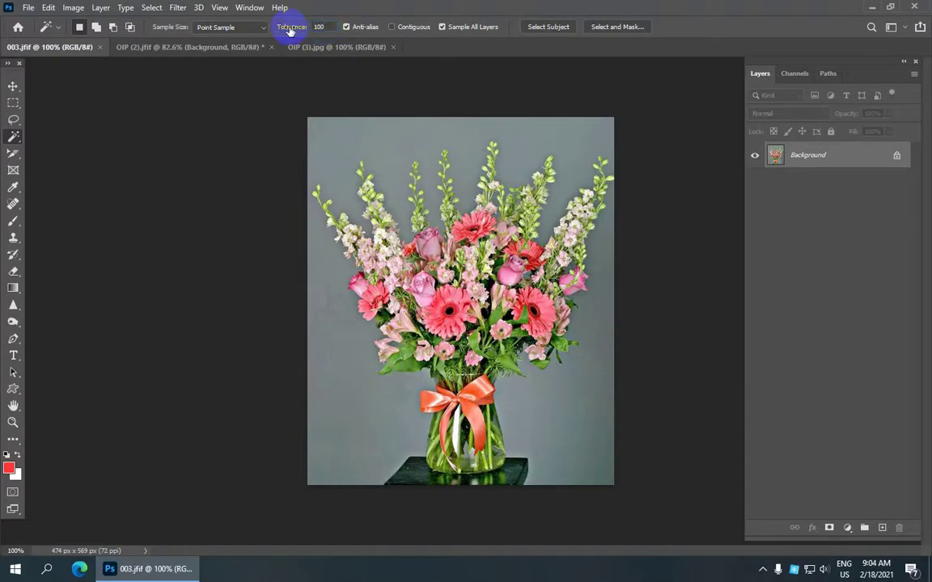
{"action": "left_click", "coordinate": [391, 249]}
{"action": "scroll", "coordinate": [392, 249], "scroll_direction": "down", "scroll_amount": 1}
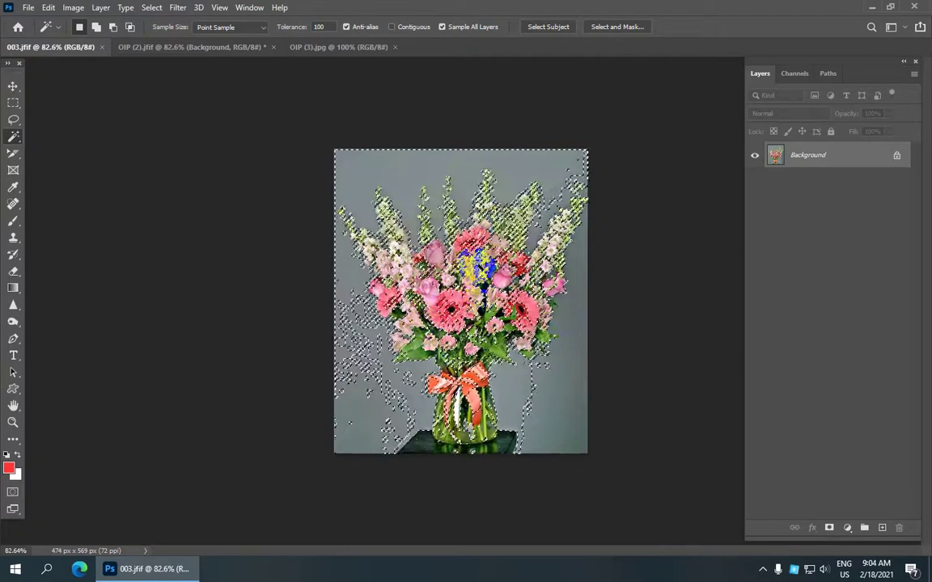
{"action": "scroll", "coordinate": [421, 267], "scroll_direction": "up", "scroll_amount": 2}
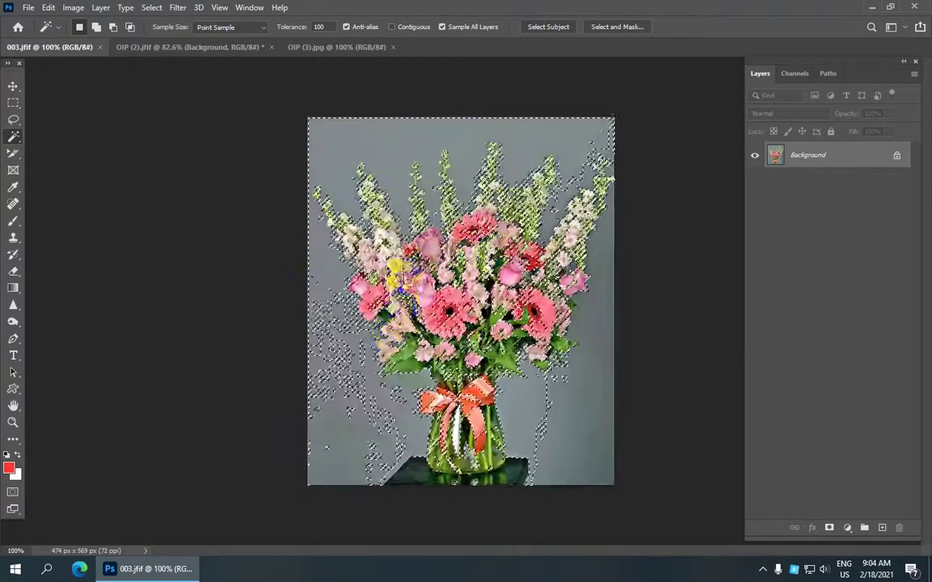
{"action": "scroll", "coordinate": [413, 271], "scroll_direction": "down", "scroll_amount": 2}
{"action": "scroll", "coordinate": [413, 275], "scroll_direction": "up", "scroll_amount": 1}
{"action": "key", "text": "ctrl+d"}
{"action": "scroll", "coordinate": [360, 238], "scroll_direction": "up", "scroll_amount": 2}
{"action": "scroll", "coordinate": [437, 236], "scroll_direction": "down", "scroll_amount": 1}
{"action": "scroll", "coordinate": [388, 186], "scroll_direction": "down", "scroll_amount": 1}
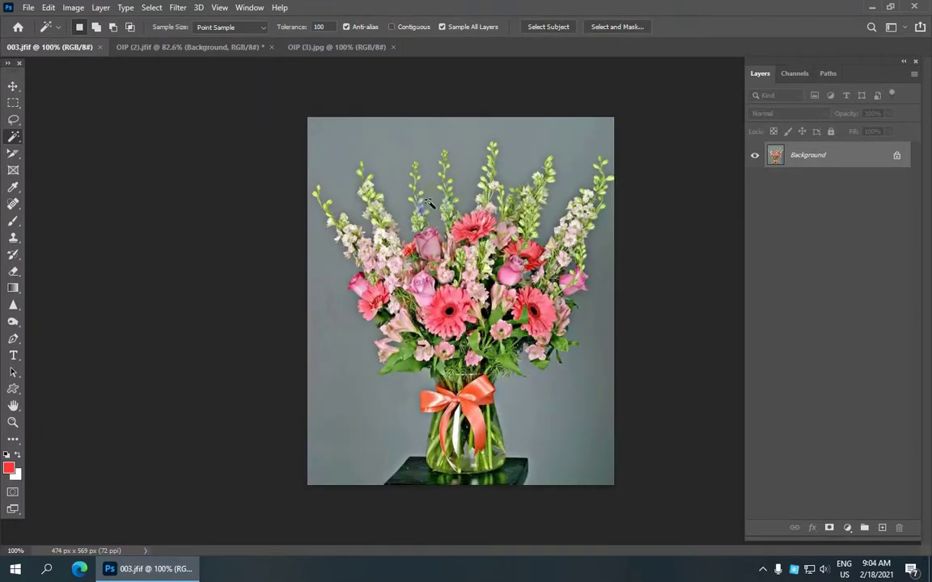
{"action": "left_click", "coordinate": [392, 27]}
{"action": "double_click", "coordinate": [318, 26]}
{"action": "type", "text": "50"}
{"action": "key", "text": "Return"}
{"action": "scroll", "coordinate": [440, 229], "scroll_direction": "up", "scroll_amount": 1}
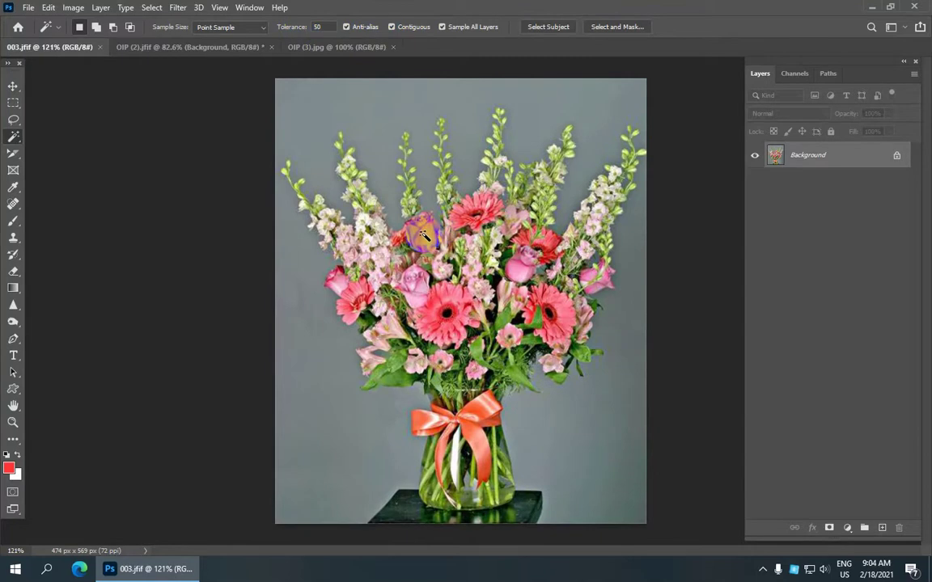
{"action": "scroll", "coordinate": [429, 224], "scroll_direction": "down", "scroll_amount": 1}
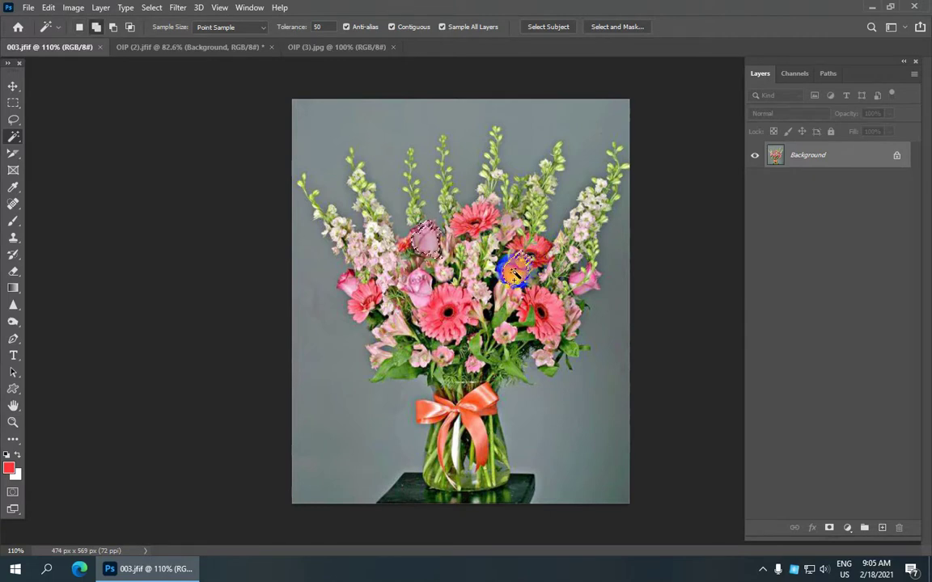
Add the far-right, left and centre pink roses to the Magic Wand selection, undoing a background mistake
{"action": "left_click", "coordinate": [597, 297]}
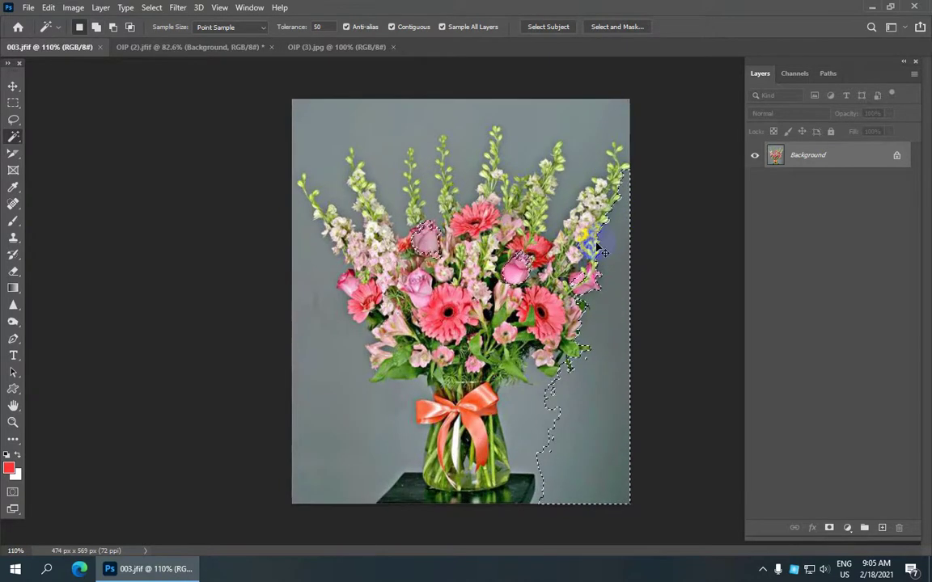
{"action": "key", "text": "ctrl+z"}
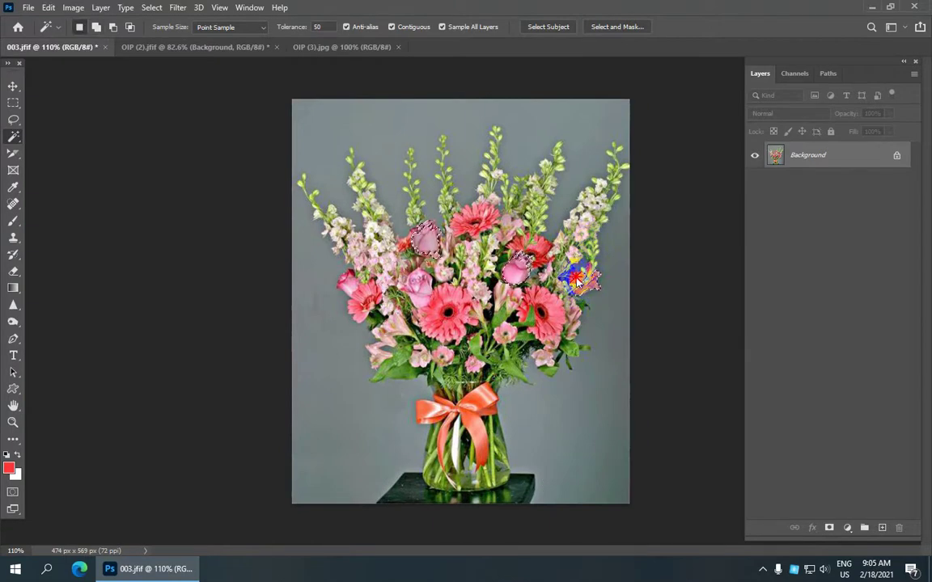
{"action": "left_click", "coordinate": [348, 285], "text": "shift"}
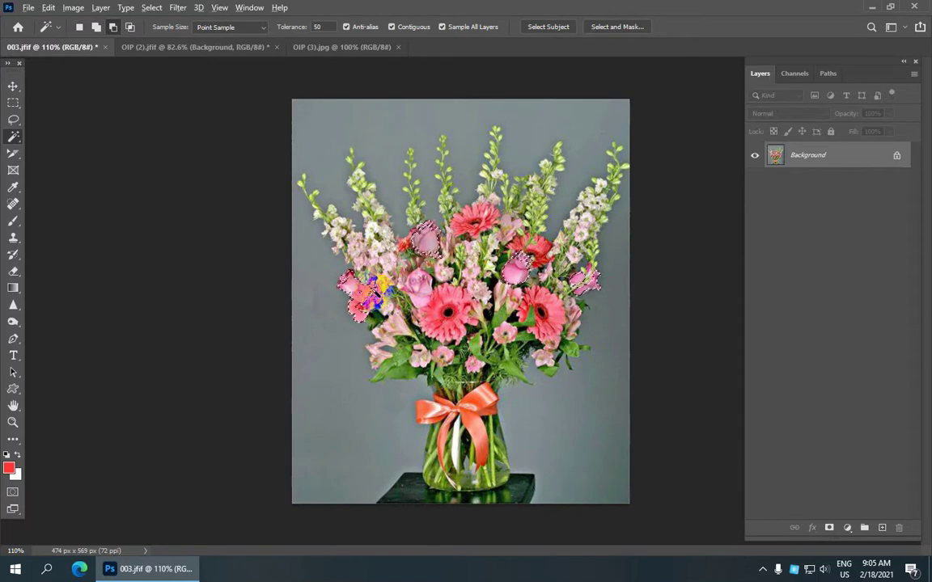
{"action": "left_click", "coordinate": [366, 297], "text": "alt"}
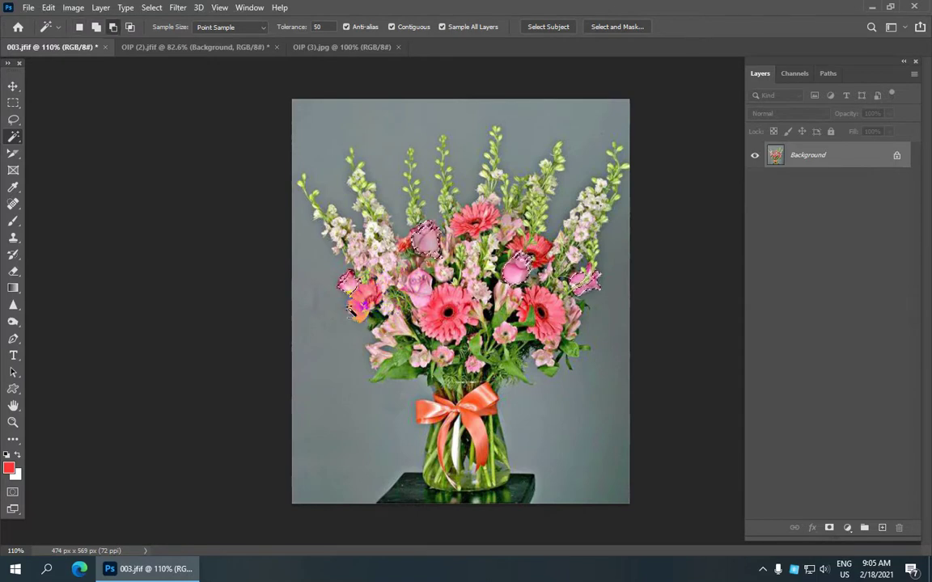
{"action": "left_click", "coordinate": [353, 293], "text": "alt"}
{"action": "left_click", "coordinate": [348, 284], "text": "shift"}
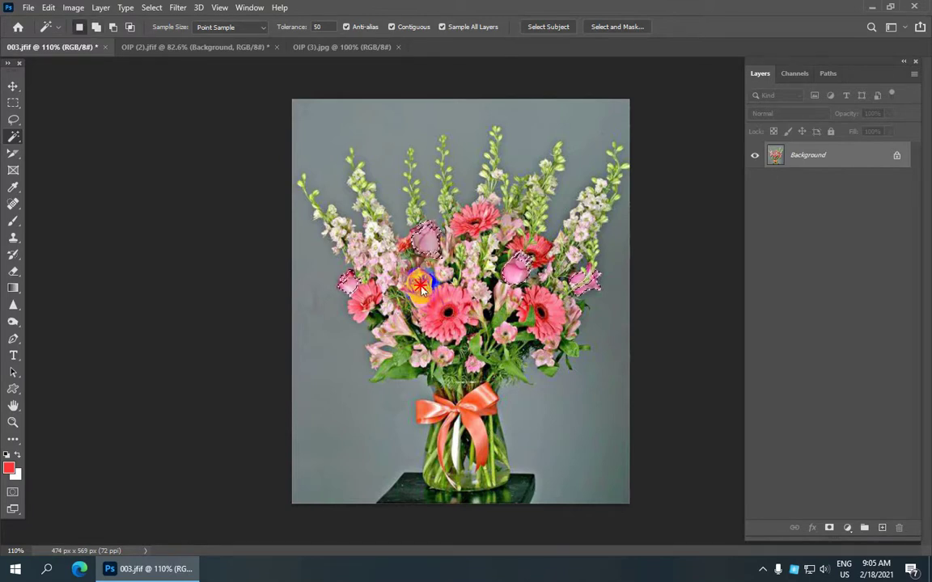
{"action": "left_click", "coordinate": [420, 283], "text": "shift"}
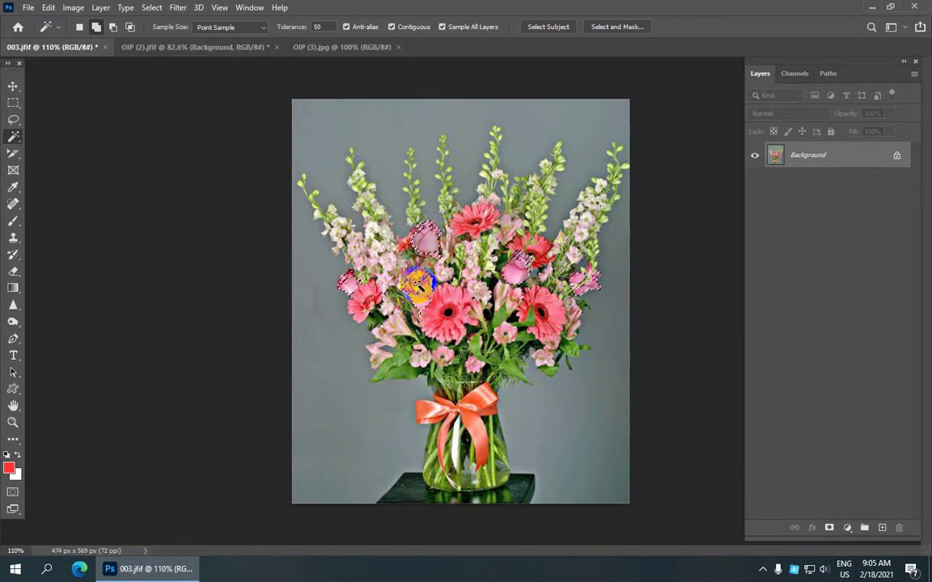
{"action": "scroll", "coordinate": [453, 275], "scroll_direction": "down", "scroll_amount": 2}
{"action": "scroll", "coordinate": [449, 271], "scroll_direction": "up", "scroll_amount": 1}
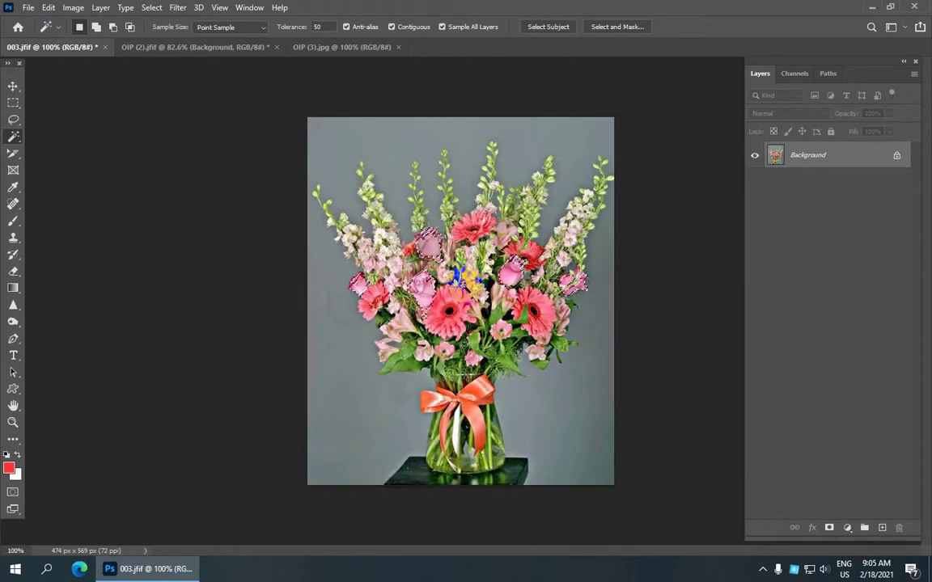
Recolour the selected roses blue with Hue/Saturation at Hue -107 and Saturation +33
{"action": "left_click", "coordinate": [74, 7]}
{"action": "mouse_move", "coordinate": [91, 45]}
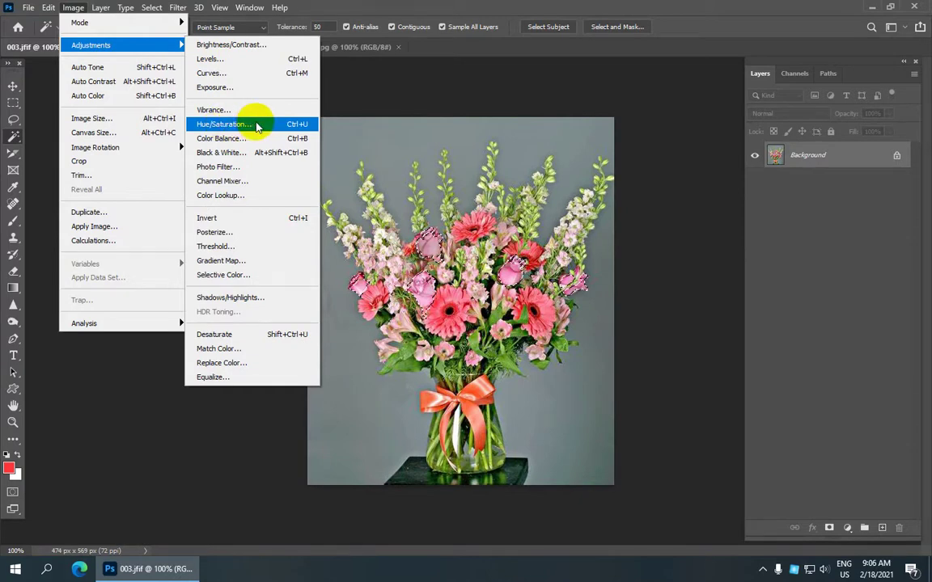
{"action": "left_click", "coordinate": [261, 126]}
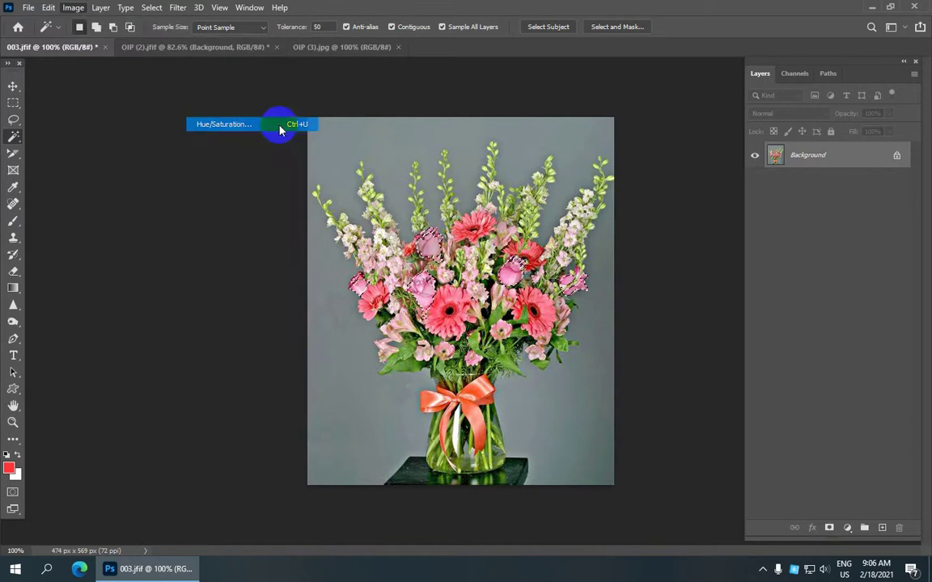
{"action": "left_click_drag", "start_coordinate": [217, 118], "coordinate": [220, 105]}
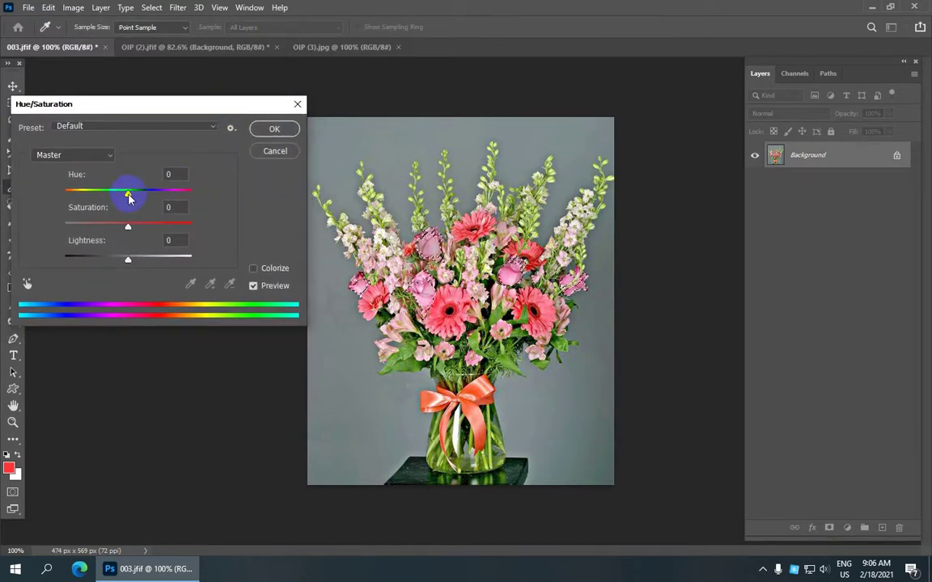
{"action": "left_click_drag", "start_coordinate": [128, 194], "coordinate": [85, 191]}
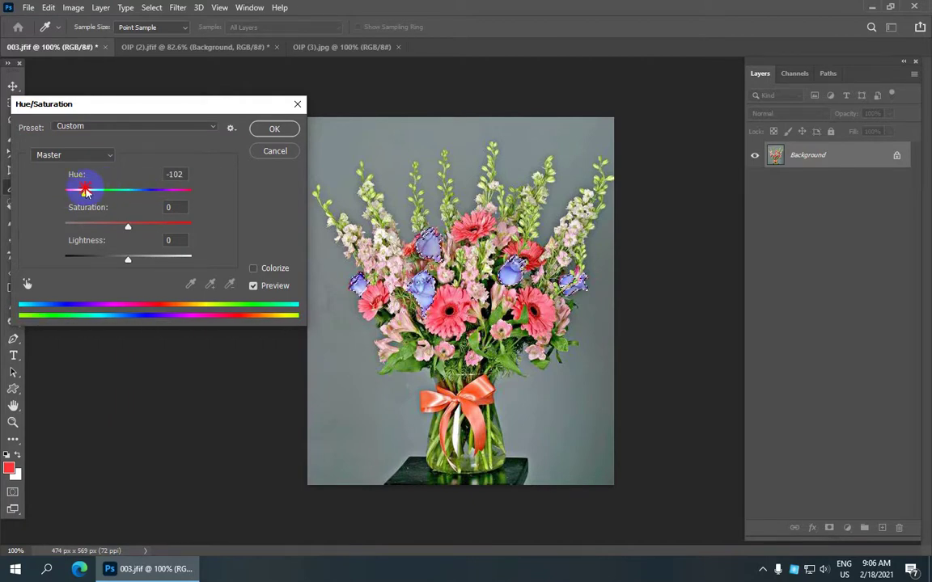
{"action": "left_click_drag", "start_coordinate": [85, 191], "coordinate": [83, 191]}
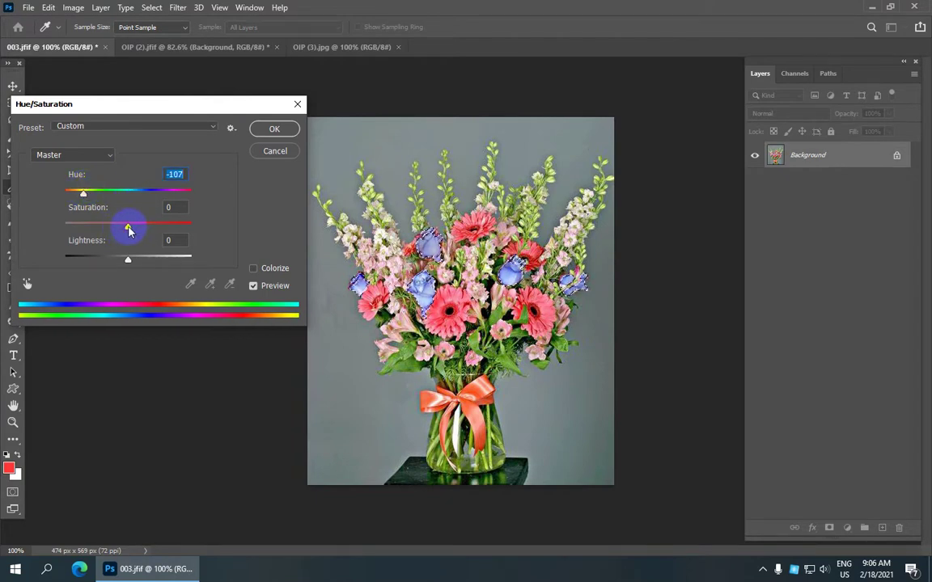
{"action": "mouse_move", "coordinate": [129, 226]}
{"action": "left_mouse_down"}
{"action": "mouse_move", "coordinate": [152, 226]}
{"action": "mouse_move", "coordinate": [65, 225]}
{"action": "mouse_move", "coordinate": [150, 220]}
{"action": "left_mouse_up"}
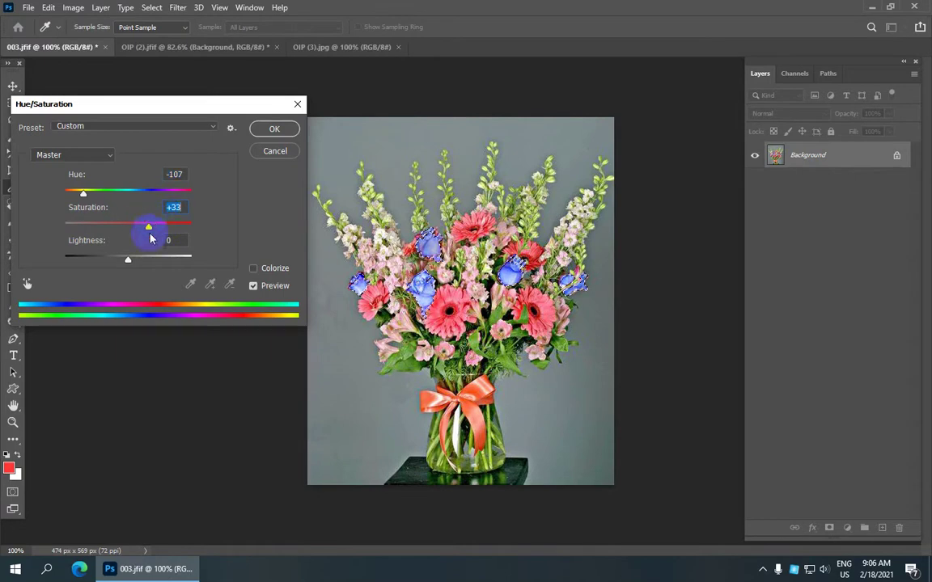
{"action": "left_click", "coordinate": [275, 130]}
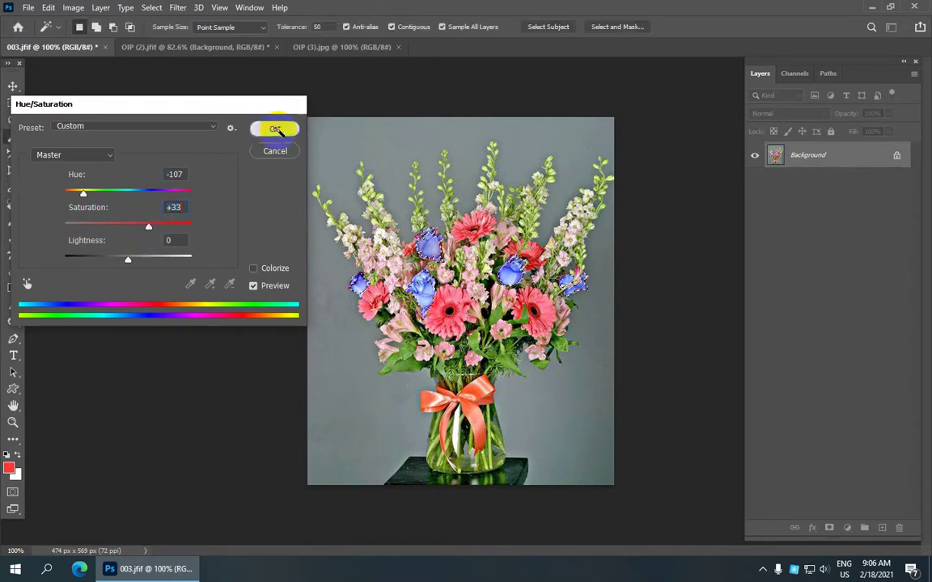
{"action": "scroll", "coordinate": [429, 243], "scroll_direction": "up", "scroll_amount": 2}
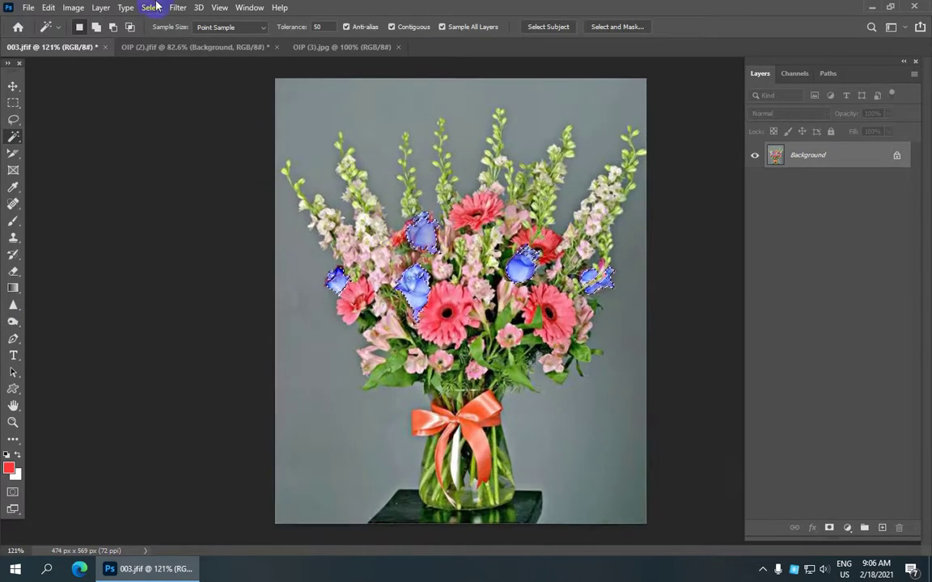
Deselect the blue roses and review the selection tools flyout, keeping the Magic Wand
{"action": "left_click", "coordinate": [152, 7]}
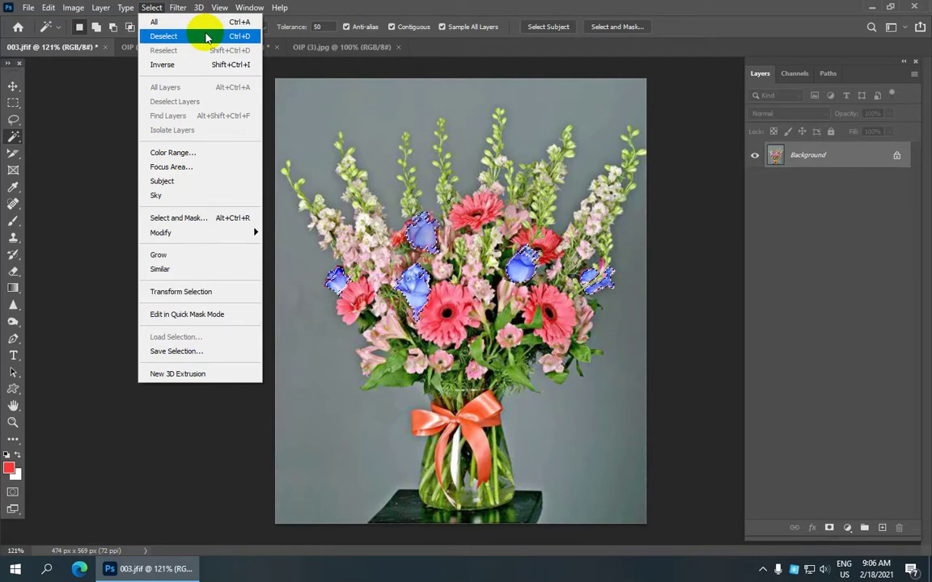
{"action": "left_click", "coordinate": [206, 36]}
{"action": "scroll", "coordinate": [469, 242], "scroll_direction": "down", "scroll_amount": 2}
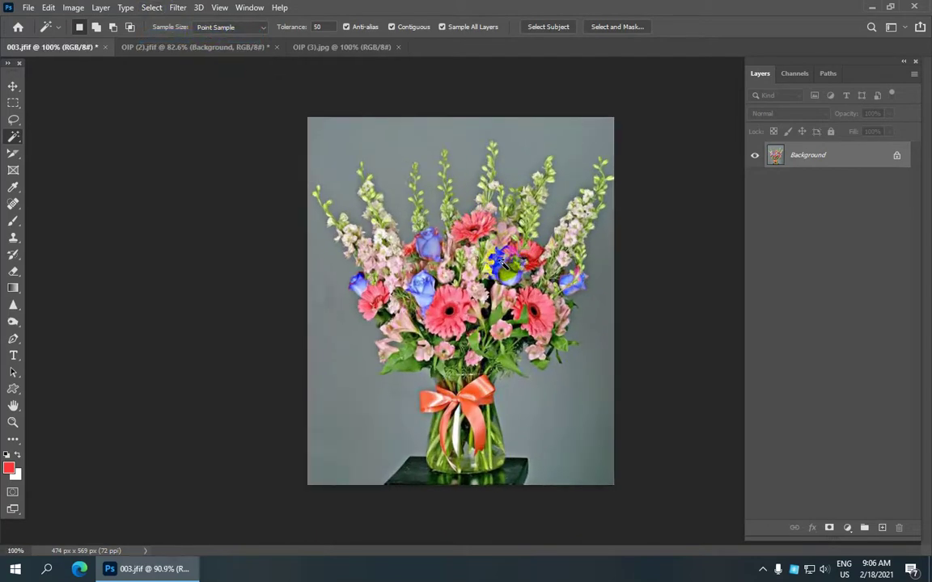
{"action": "scroll", "coordinate": [469, 243], "scroll_direction": "up", "scroll_amount": 3}
{"action": "scroll", "coordinate": [497, 259], "scroll_direction": "down", "scroll_amount": 1}
{"action": "scroll", "coordinate": [469, 242], "scroll_direction": "up", "scroll_amount": 1}
{"action": "right_click", "coordinate": [13, 136]}
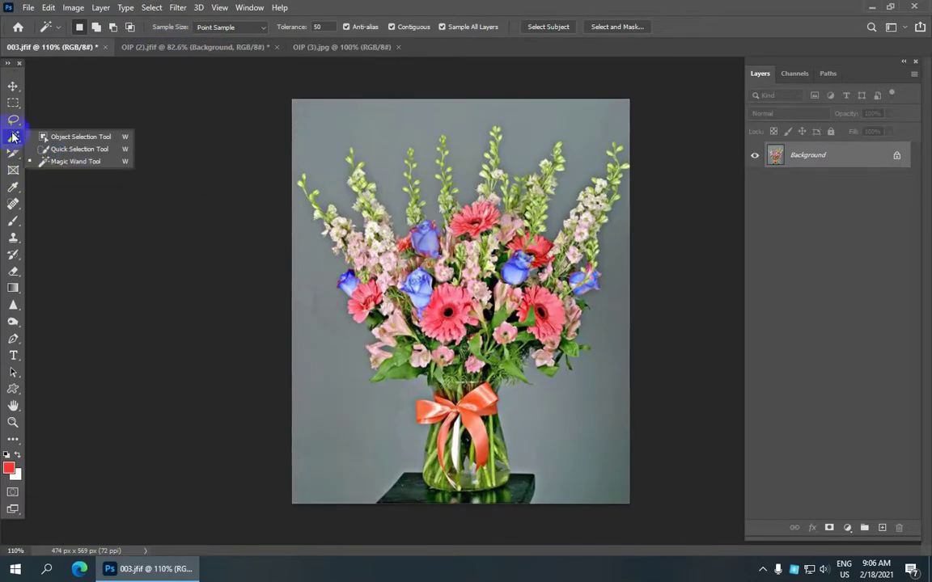
{"action": "left_click", "coordinate": [122, 162]}
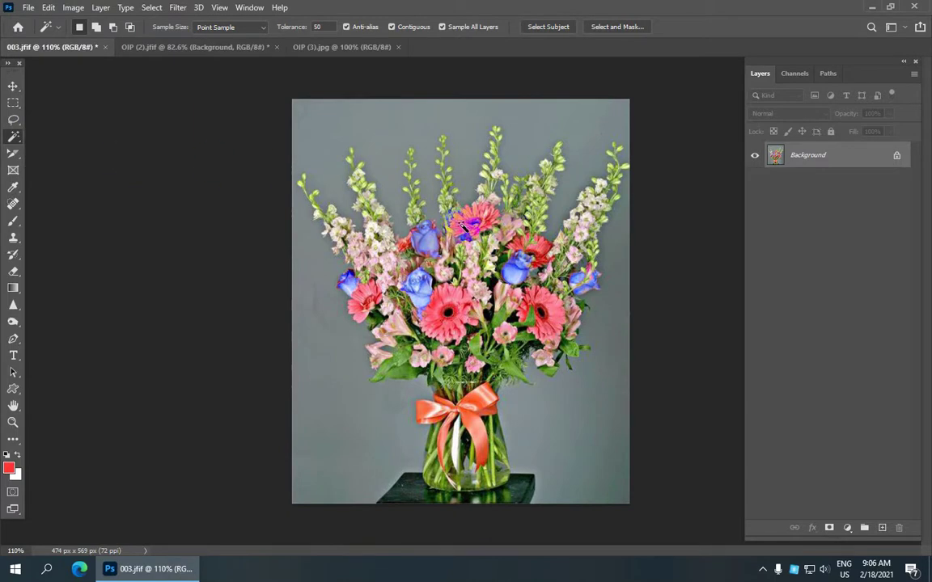
{"action": "right_click", "coordinate": [14, 139]}
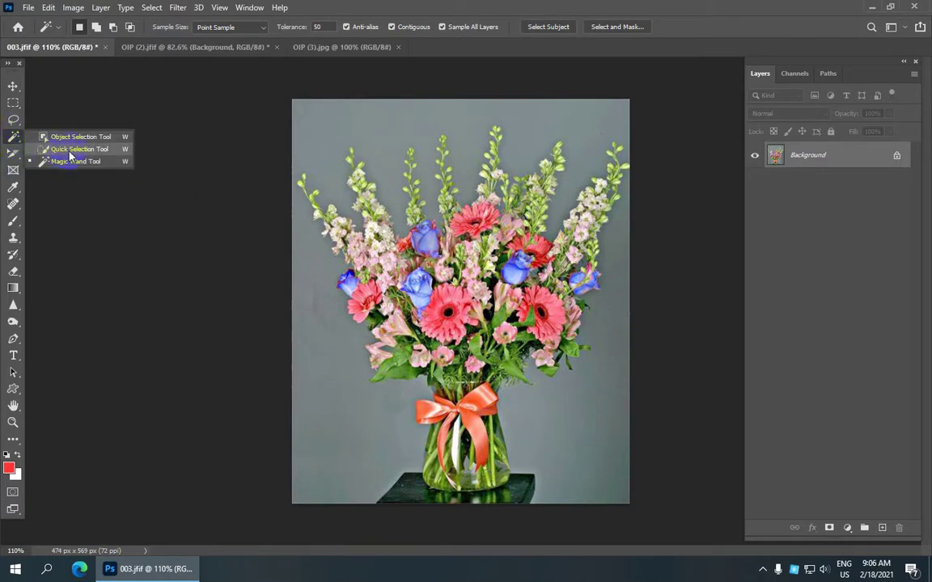
Select the right, central and small left red gerberas with the Quick Selection Tool
{"action": "left_click", "coordinate": [73, 151]}
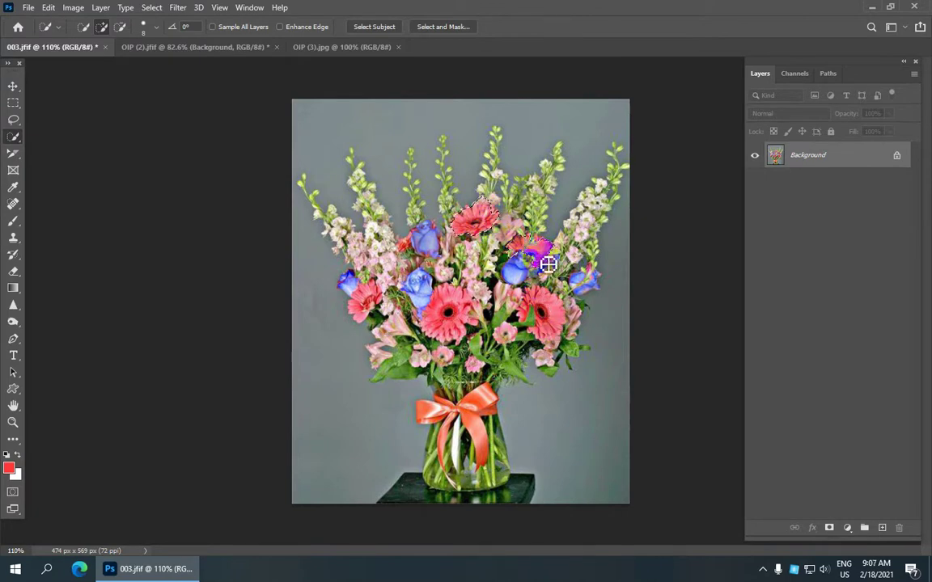
{"action": "left_click", "coordinate": [551, 311]}
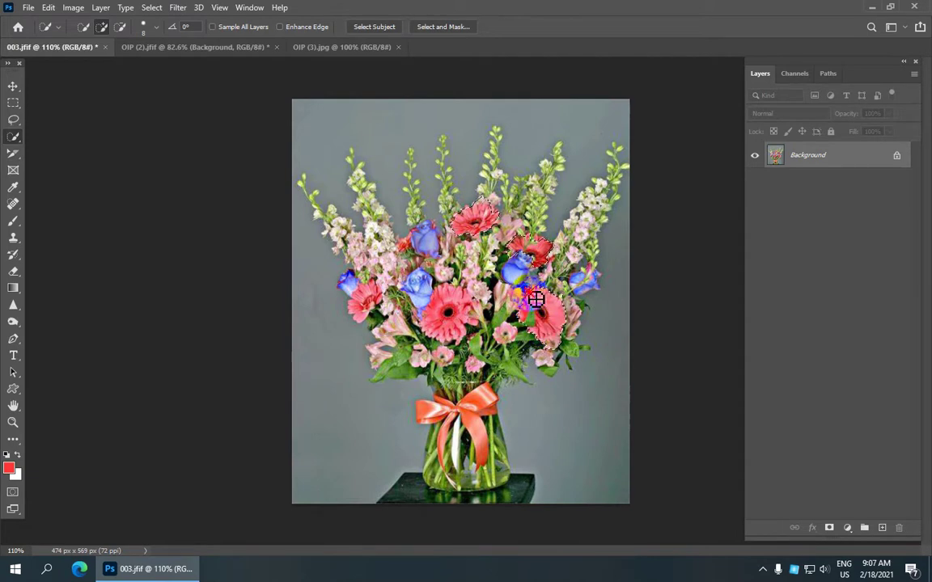
{"action": "left_click", "coordinate": [457, 312]}
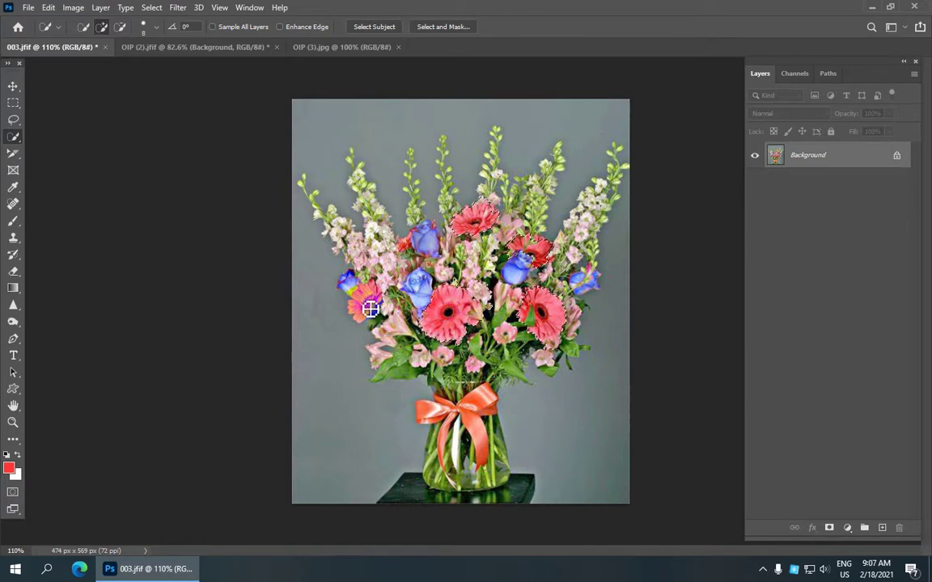
{"action": "left_click", "coordinate": [365, 307]}
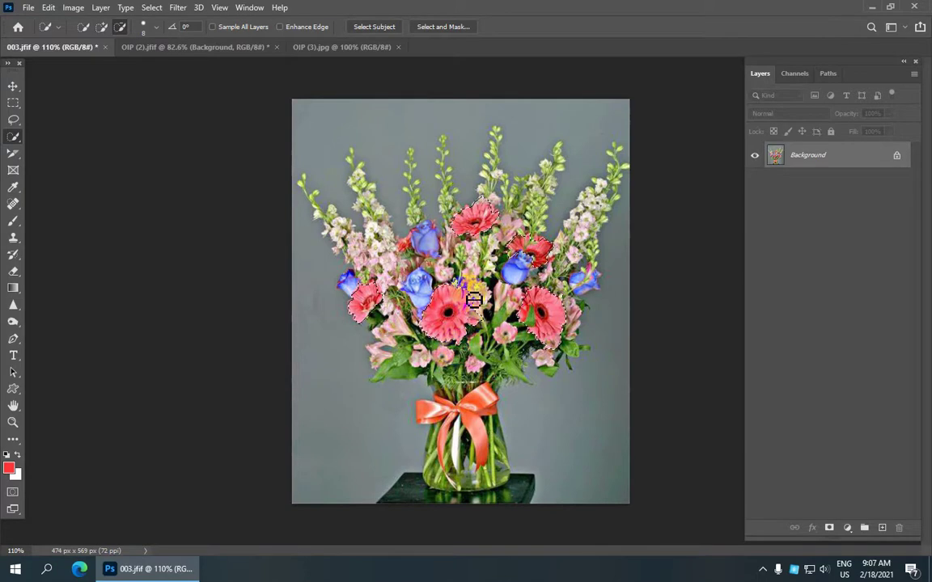
{"action": "scroll", "coordinate": [477, 297], "scroll_direction": "down", "scroll_amount": 2}
{"action": "scroll", "coordinate": [486, 296], "scroll_direction": "up", "scroll_amount": 1}
{"action": "left_click", "coordinate": [73, 7]}
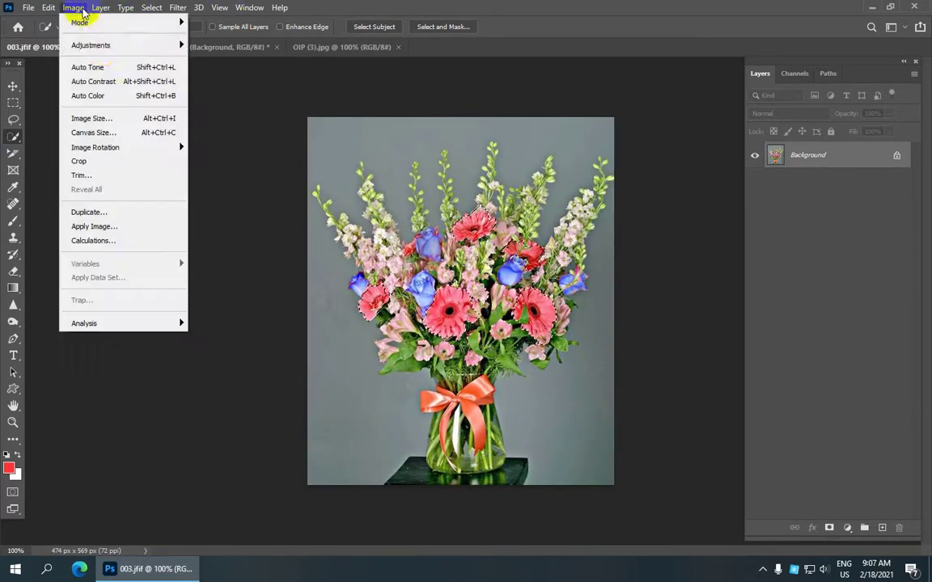
{"action": "mouse_move", "coordinate": [91, 46]}
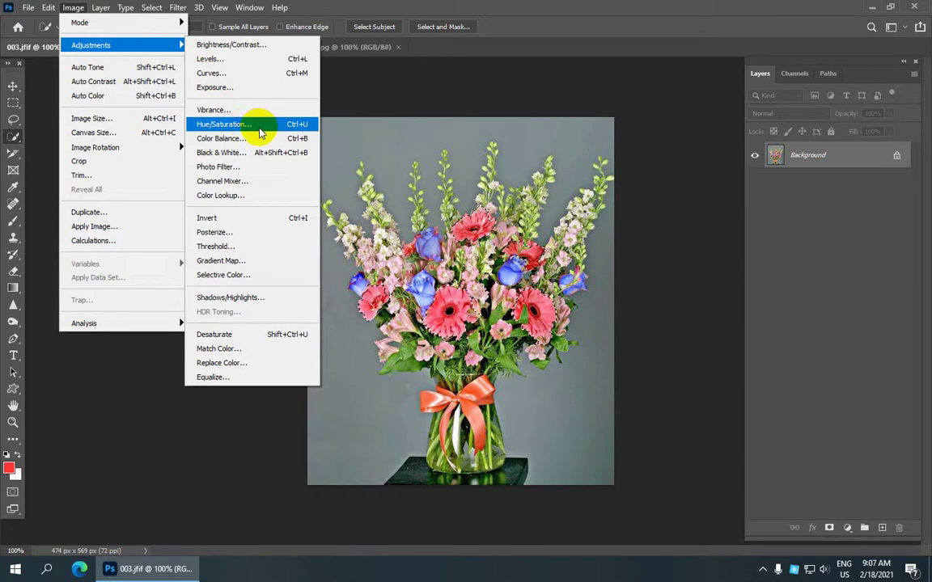
Recolour the selected gerberas magenta with Hue/Saturation at Hue -36 and Saturation +82
{"action": "left_click", "coordinate": [263, 128]}
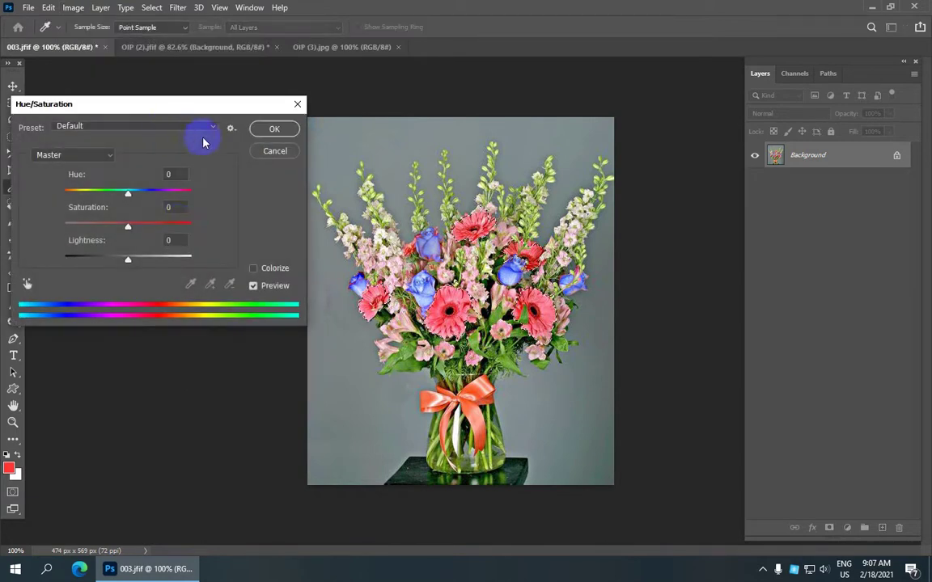
{"action": "mouse_move", "coordinate": [127, 194]}
{"action": "left_mouse_down"}
{"action": "mouse_move", "coordinate": [212, 201]}
{"action": "mouse_move", "coordinate": [107, 194]}
{"action": "left_mouse_up"}
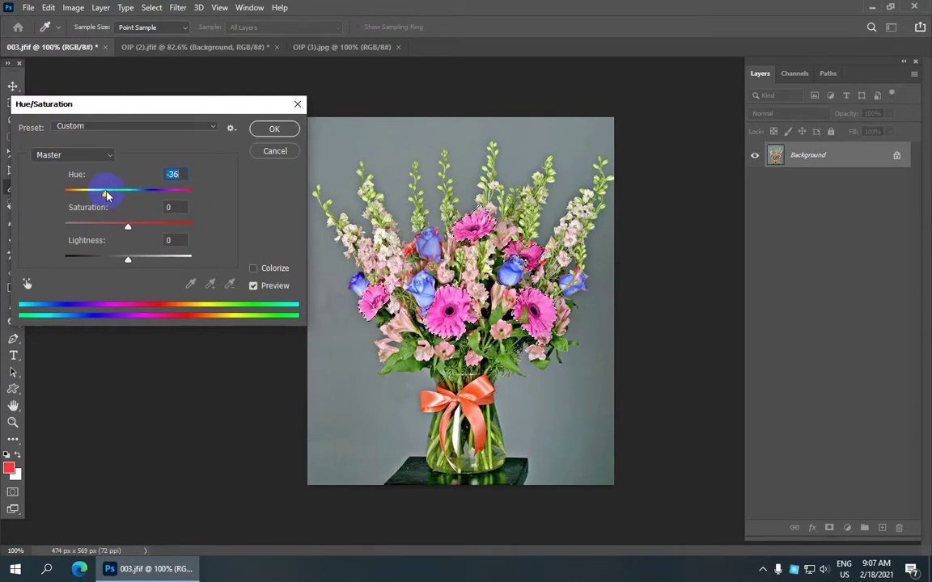
{"action": "mouse_move", "coordinate": [128, 226]}
{"action": "left_mouse_down"}
{"action": "mouse_move", "coordinate": [193, 232]}
{"action": "mouse_move", "coordinate": [59, 229]}
{"action": "left_mouse_up"}
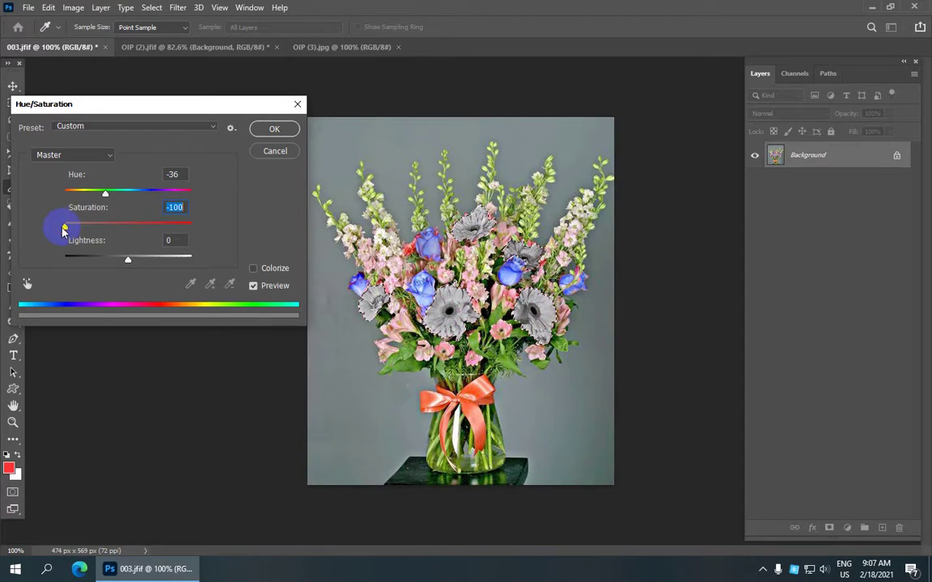
{"action": "left_click_drag", "start_coordinate": [64, 229], "coordinate": [195, 252]}
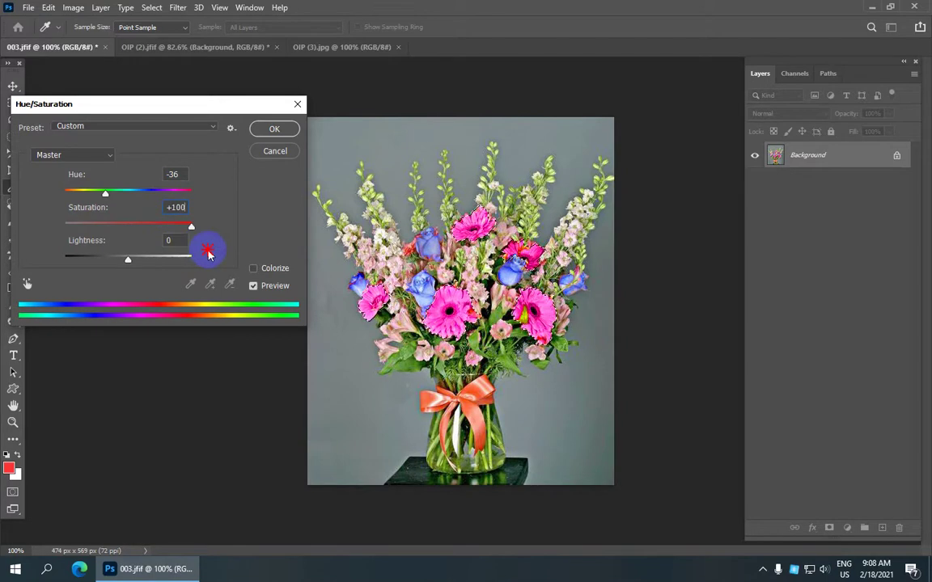
{"action": "left_click_drag", "start_coordinate": [191, 227], "coordinate": [179, 228]}
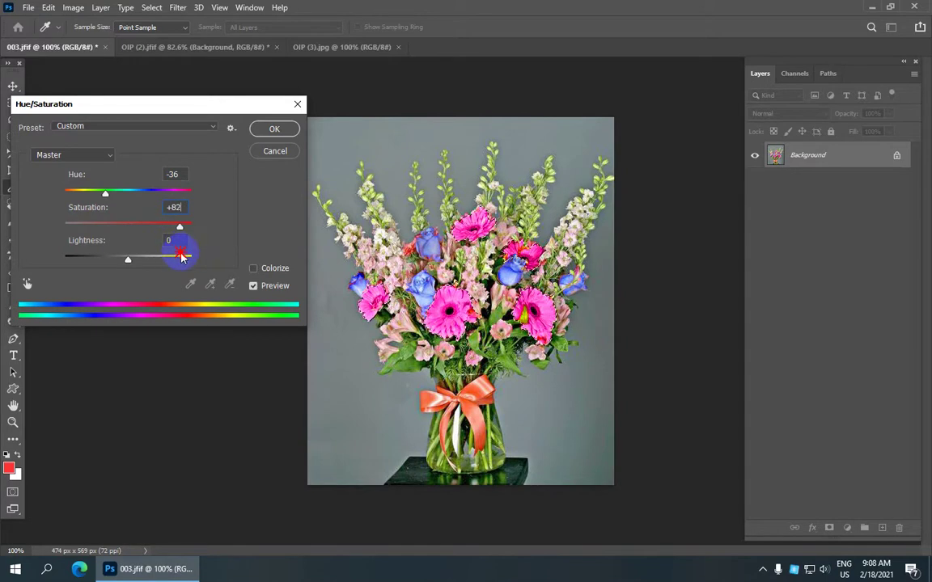
{"action": "left_click", "coordinate": [276, 130]}
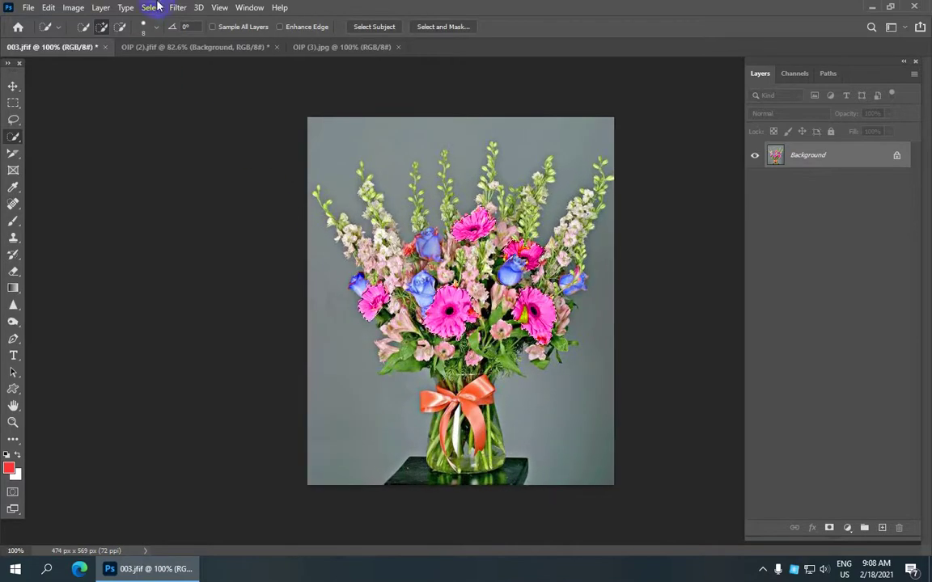
Deselect the gerbera daisies and keep the Quick Selection Tool active
{"action": "left_click", "coordinate": [151, 8]}
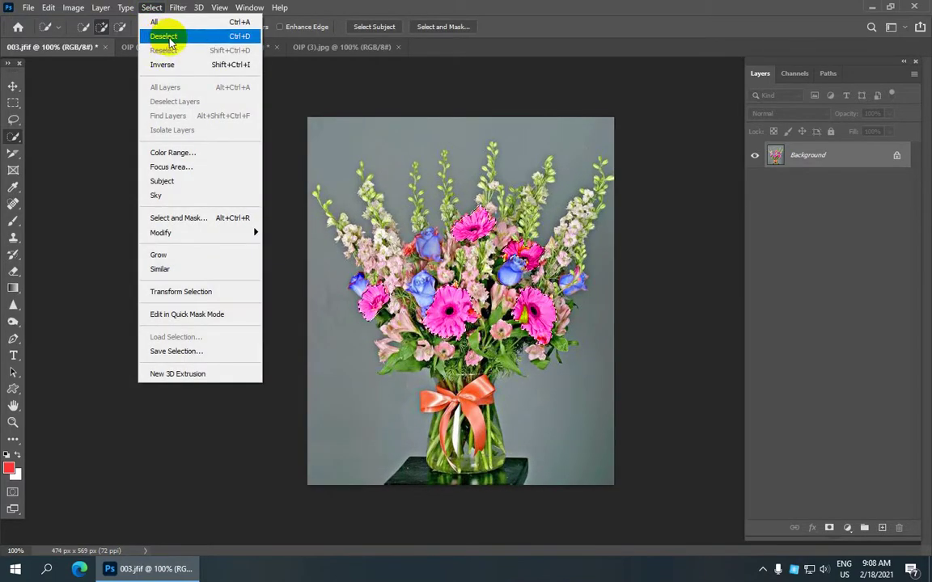
{"action": "left_click", "coordinate": [164, 35]}
{"action": "scroll", "coordinate": [420, 267], "scroll_direction": "down", "scroll_amount": 2}
{"action": "scroll", "coordinate": [473, 266], "scroll_direction": "up", "scroll_amount": 2}
{"action": "scroll", "coordinate": [453, 263], "scroll_direction": "up", "scroll_amount": 2}
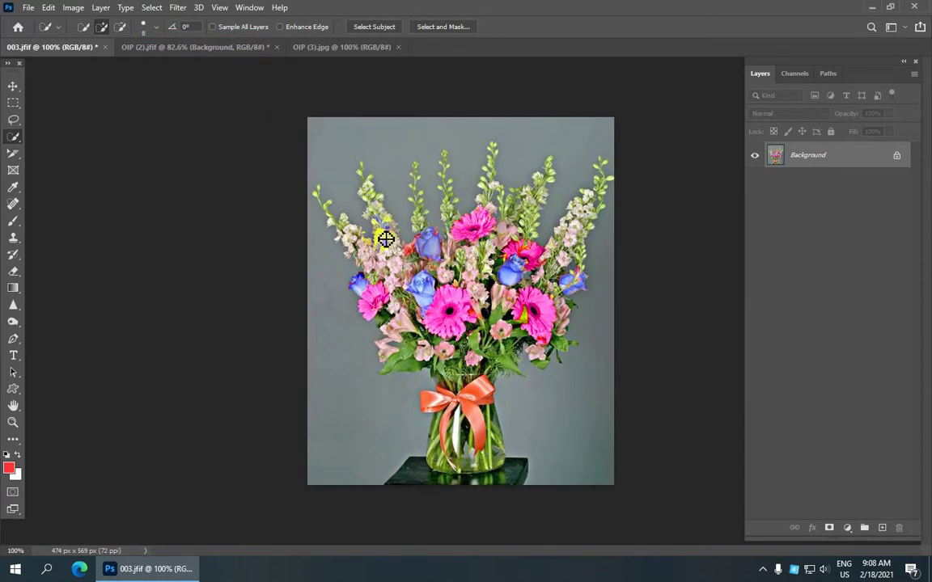
{"action": "scroll", "coordinate": [384, 240], "scroll_direction": "up", "scroll_amount": 2}
{"action": "scroll", "coordinate": [383, 241], "scroll_direction": "down", "scroll_amount": 2}
{"action": "right_click", "coordinate": [14, 137]}
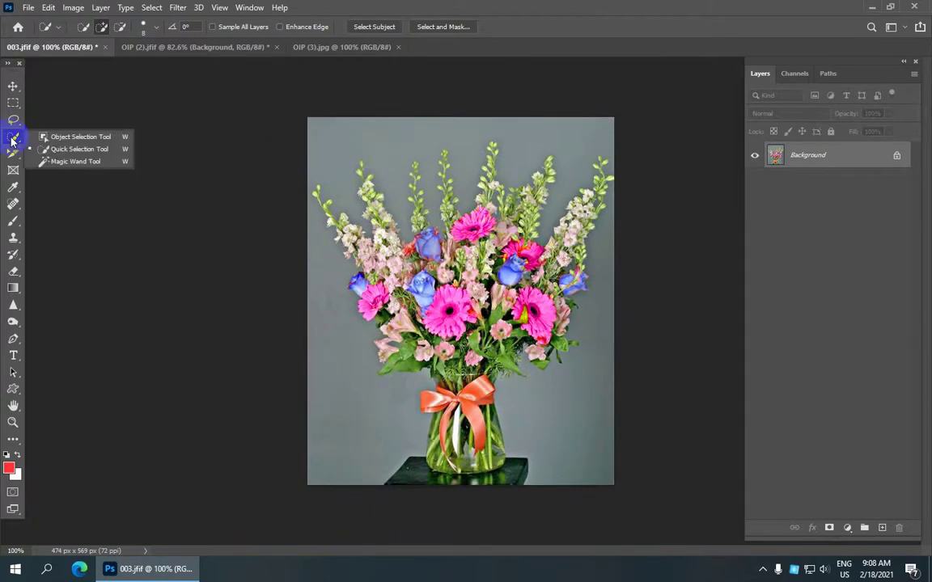
{"action": "left_click", "coordinate": [81, 136]}
{"action": "scroll", "coordinate": [468, 270], "scroll_direction": "down", "scroll_amount": 1}
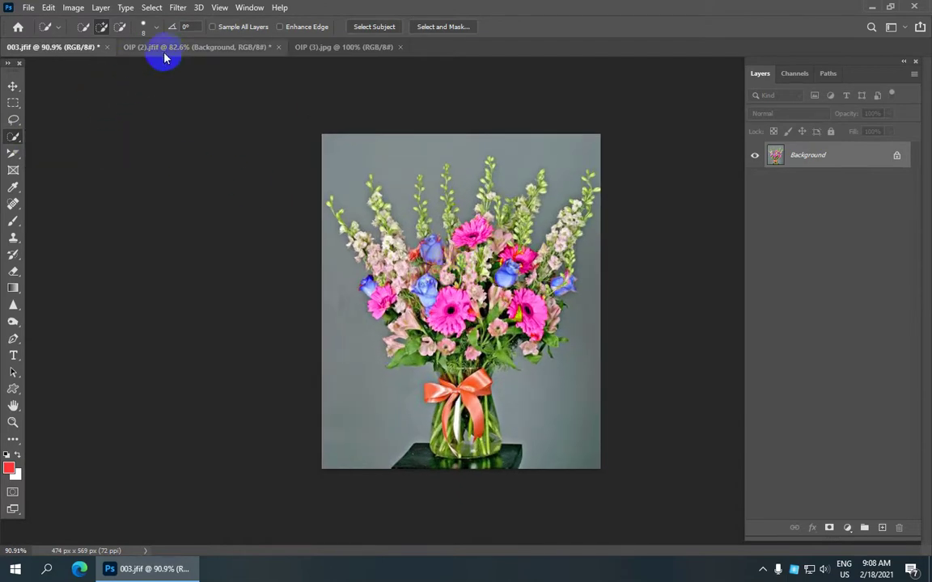
Switch to the OIP (2).jfif woman-on-blossoms image with the Quick Selection Tool
{"action": "left_click", "coordinate": [168, 47]}
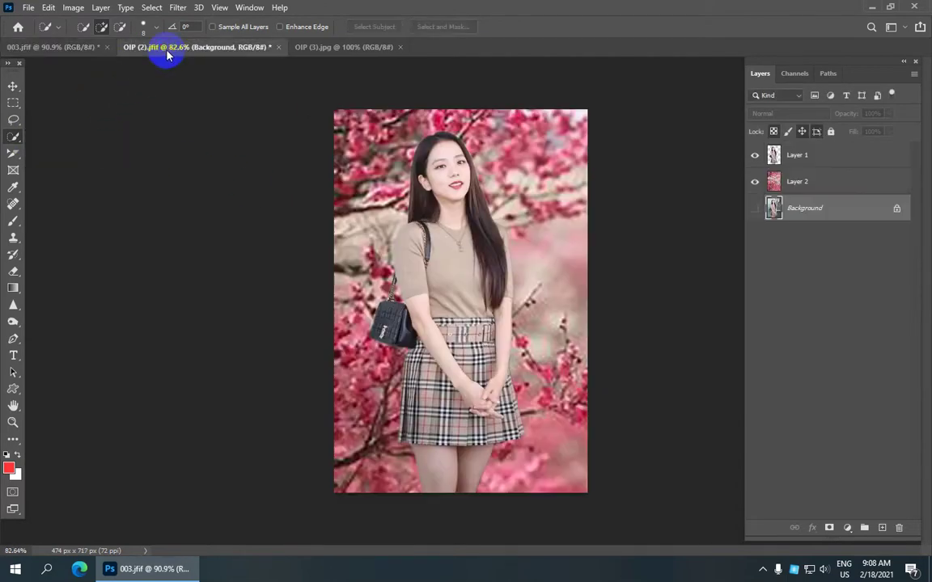
{"action": "right_click", "coordinate": [14, 136]}
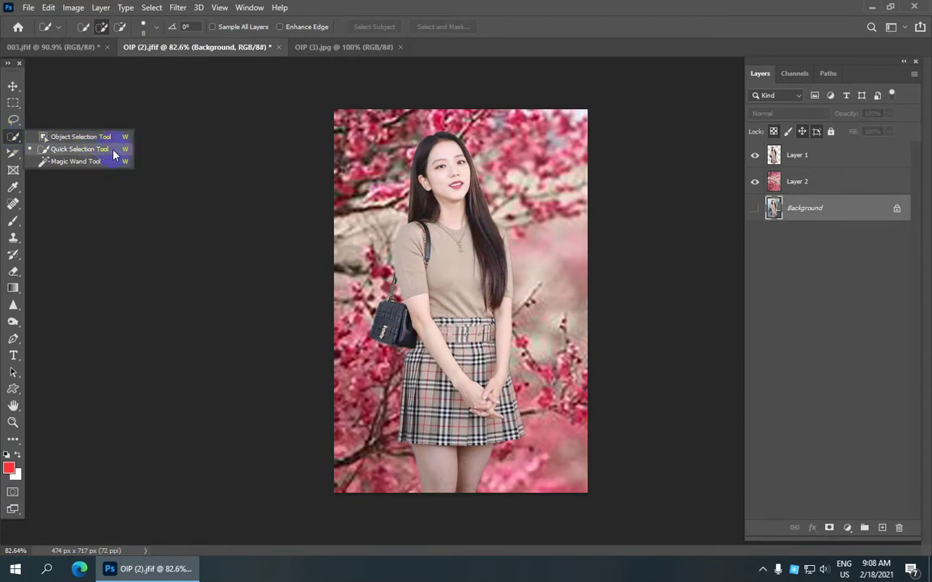
{"action": "left_click", "coordinate": [80, 148]}
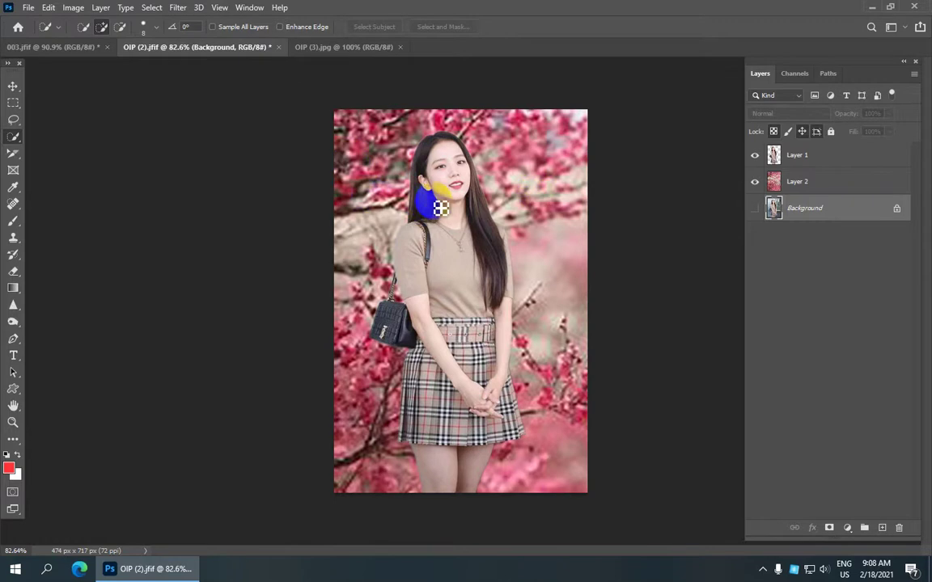
{"action": "scroll", "coordinate": [459, 214], "scroll_direction": "down", "scroll_amount": 2}
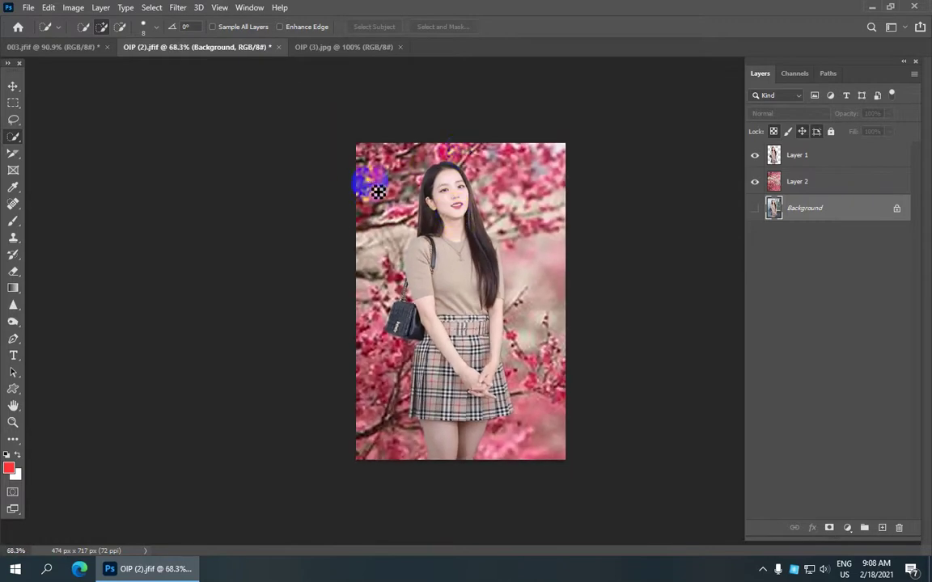
{"action": "scroll", "coordinate": [368, 186], "scroll_direction": "up", "scroll_amount": 1}
{"action": "scroll", "coordinate": [452, 192], "scroll_direction": "up", "scroll_amount": 1}
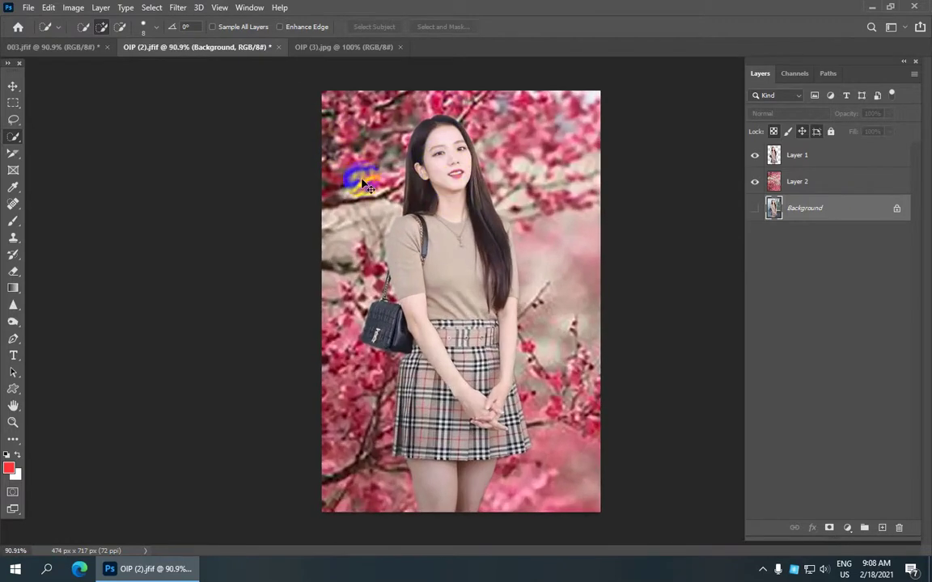